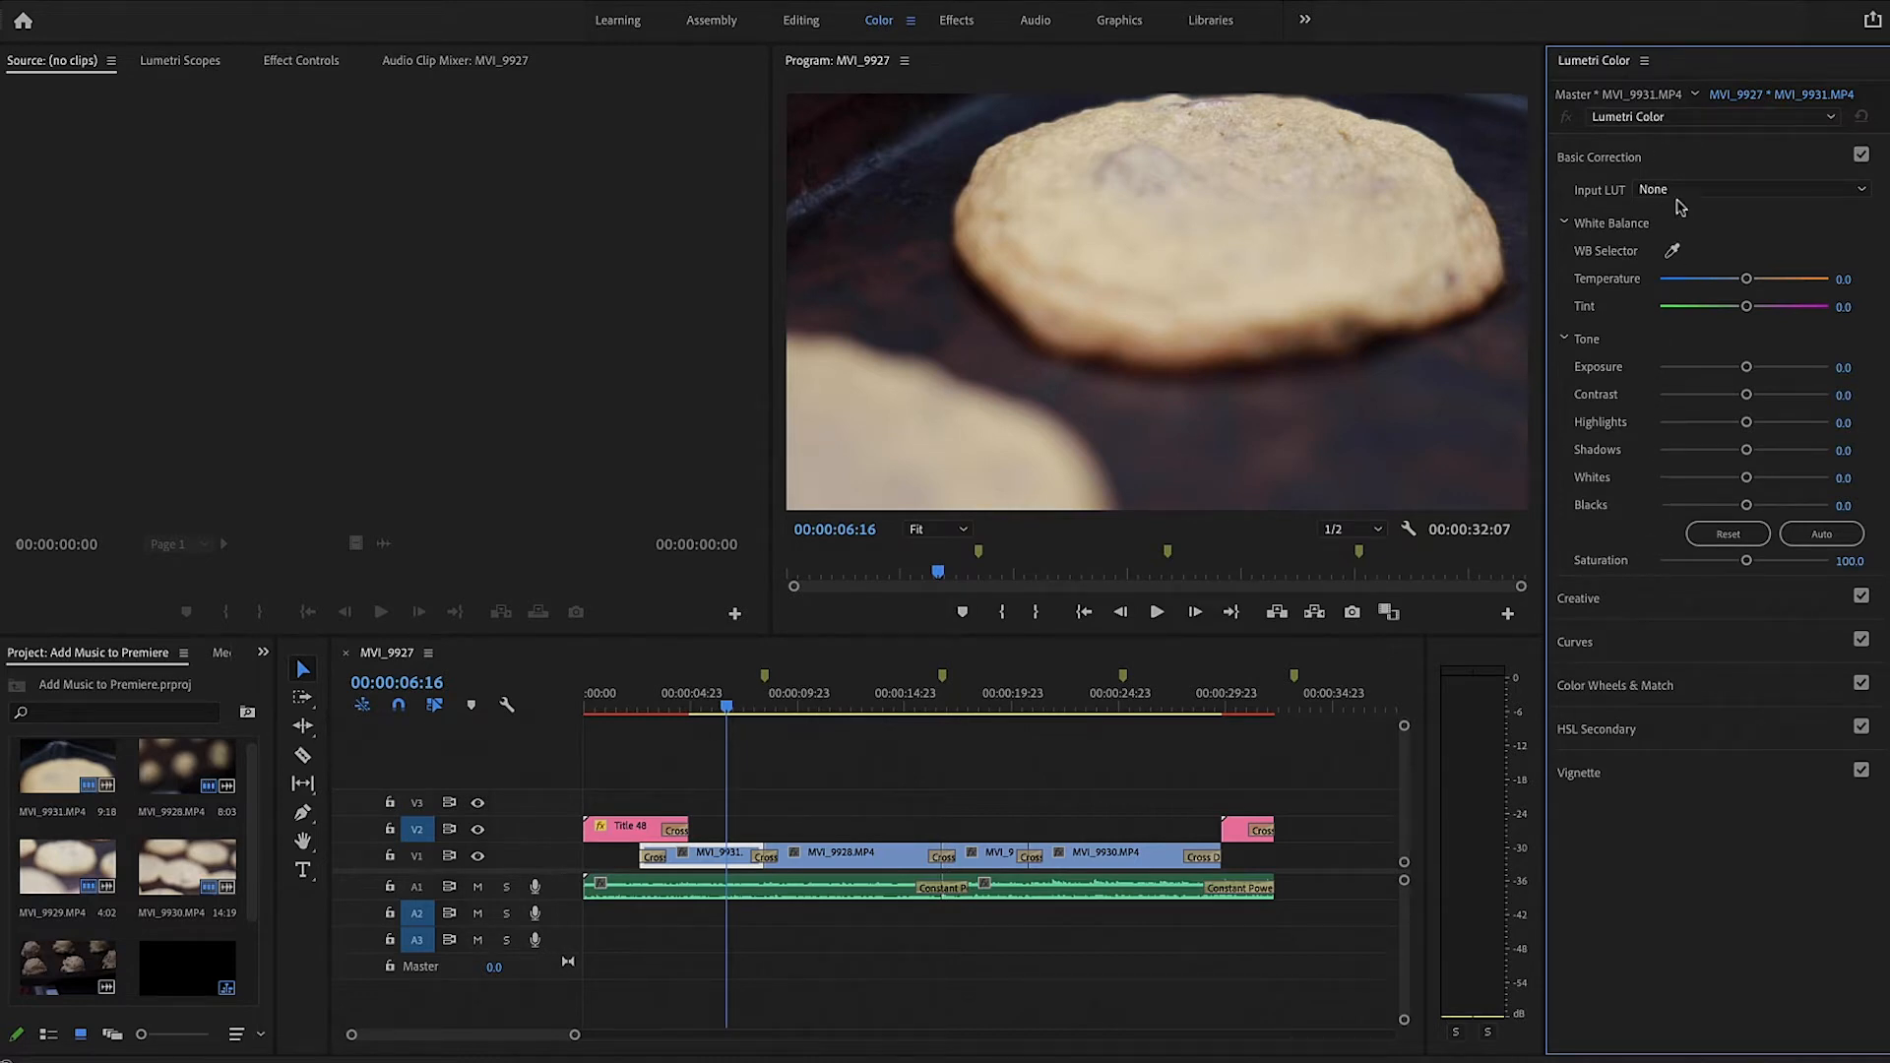
Keep the Input LUT at None and set the white balance of clip MVI_9931.MP4 to Temperature 27.5 and Tint 5.0
{"action": "left_click", "coordinate": [1679, 190]}
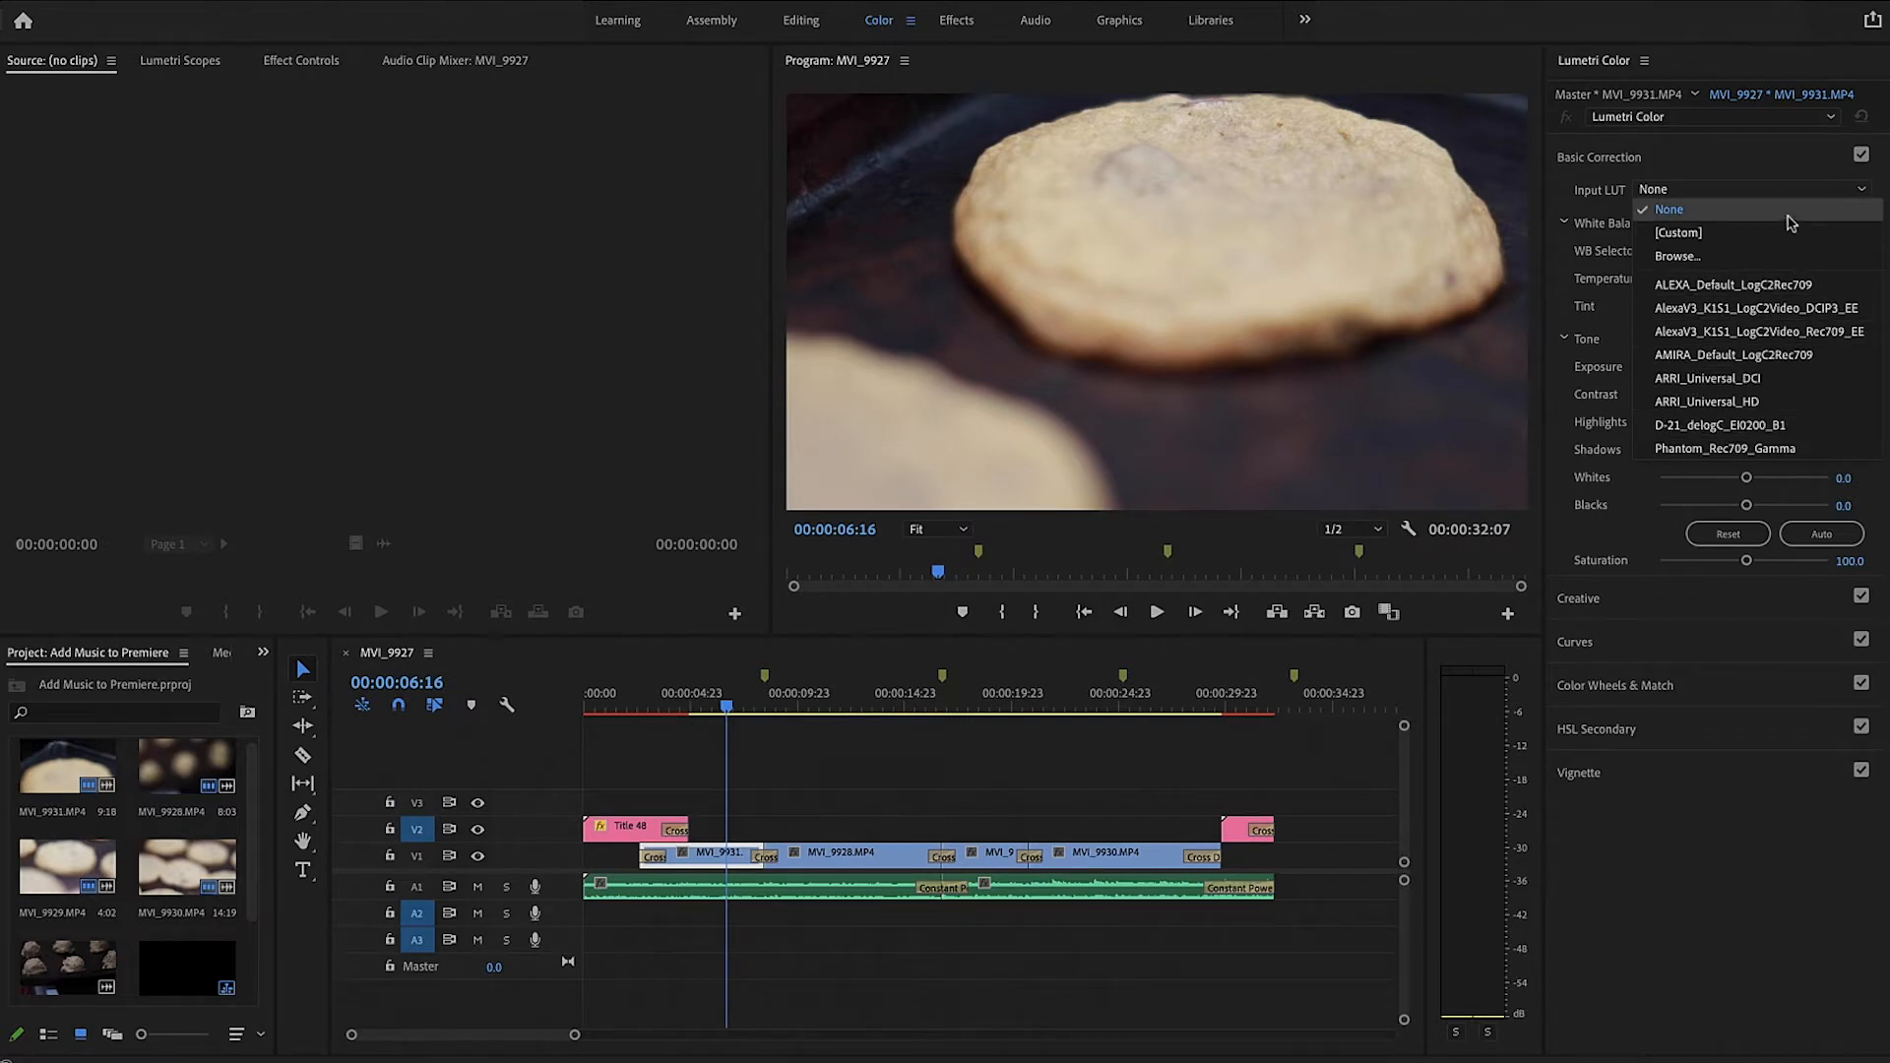
{"action": "left_click", "coordinate": [1788, 211]}
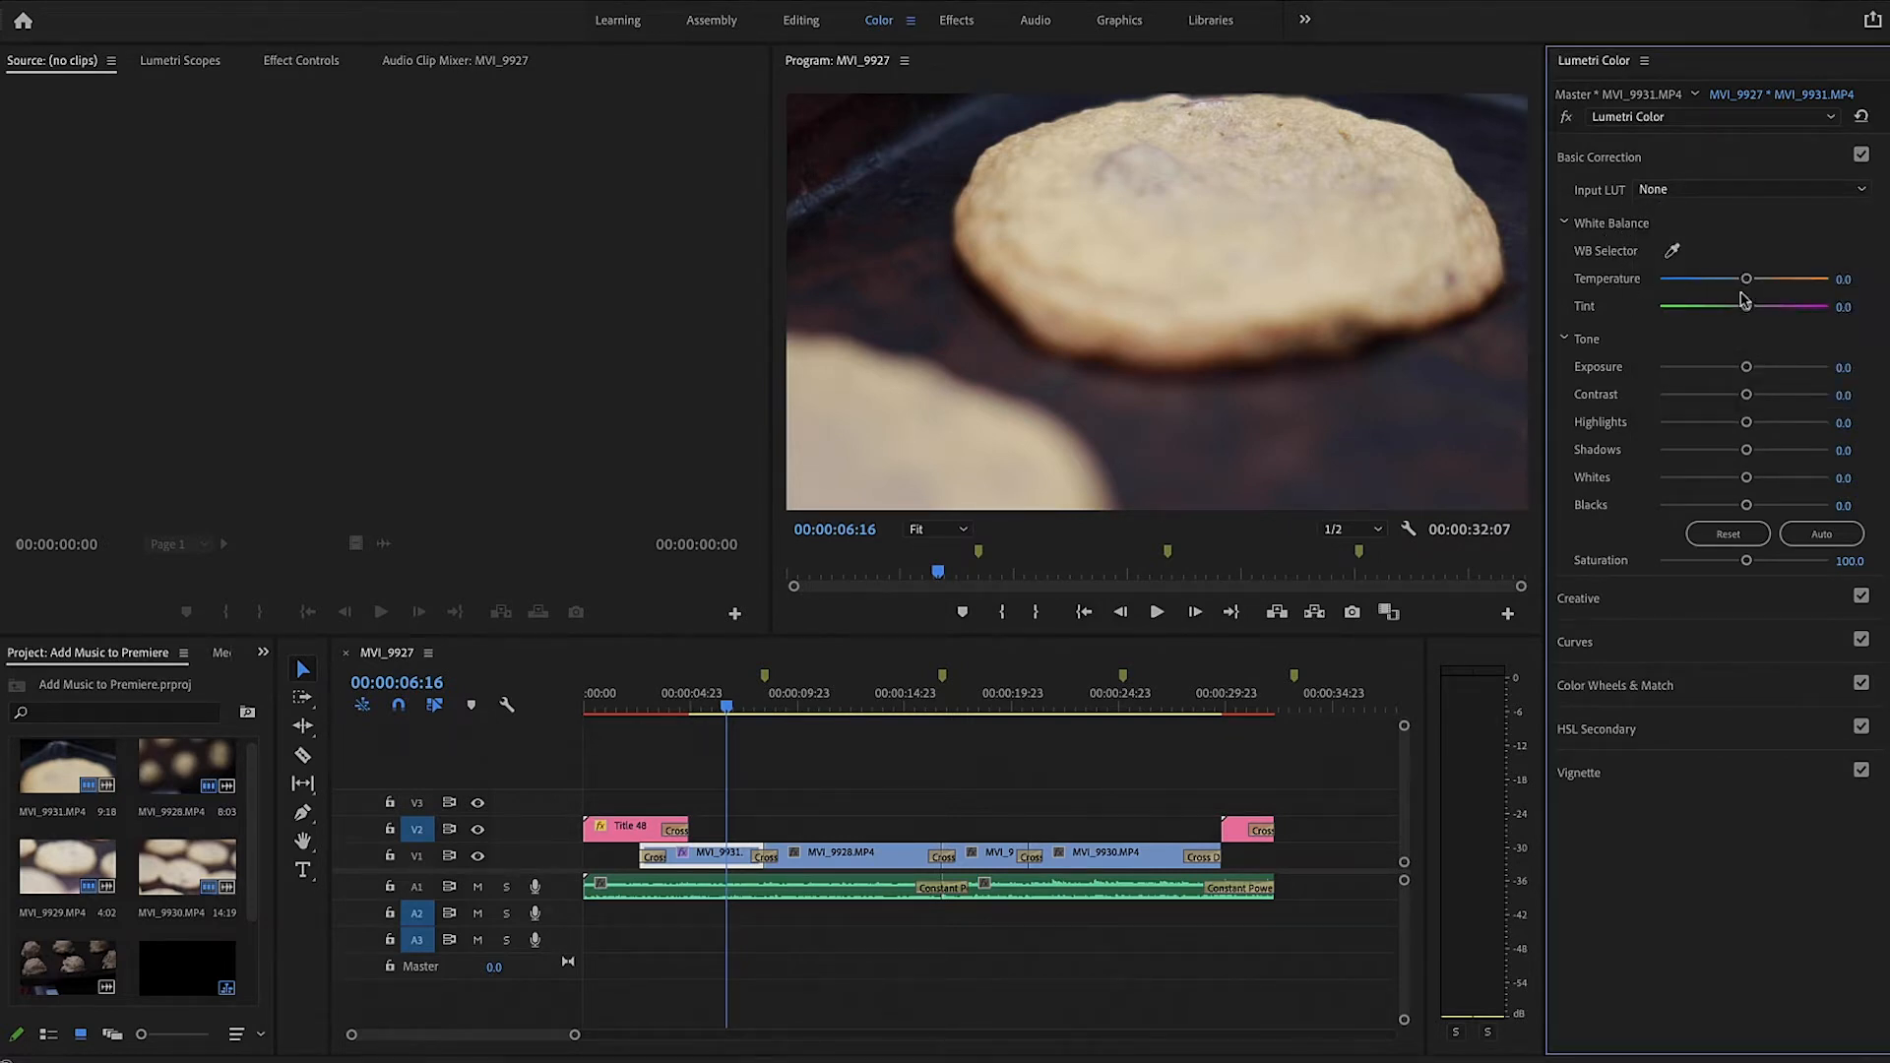
{"action": "mouse_move", "coordinate": [1749, 283]}
{"action": "left_mouse_down"}
{"action": "mouse_move", "coordinate": [1780, 284]}
{"action": "mouse_move", "coordinate": [1722, 284]}
{"action": "mouse_move", "coordinate": [1753, 280]}
{"action": "mouse_move", "coordinate": [1765, 311]}
{"action": "mouse_move", "coordinate": [1724, 311]}
{"action": "mouse_move", "coordinate": [1747, 311]}
{"action": "left_mouse_up"}
{"action": "double_click", "coordinate": [1758, 281]}
{"action": "left_click_drag", "start_coordinate": [1746, 279], "coordinate": [1766, 283]}
{"action": "mouse_move", "coordinate": [1748, 311]}
{"action": "left_mouse_down"}
{"action": "mouse_move", "coordinate": [1725, 310]}
{"action": "mouse_move", "coordinate": [1753, 313]}
{"action": "left_mouse_up"}
Set the clip's tone to Exposure 0.6, Contrast -21.3, Highlights -12.5 and Shadows 23.7
{"action": "left_click_drag", "start_coordinate": [1745, 367], "coordinate": [1754, 369]}
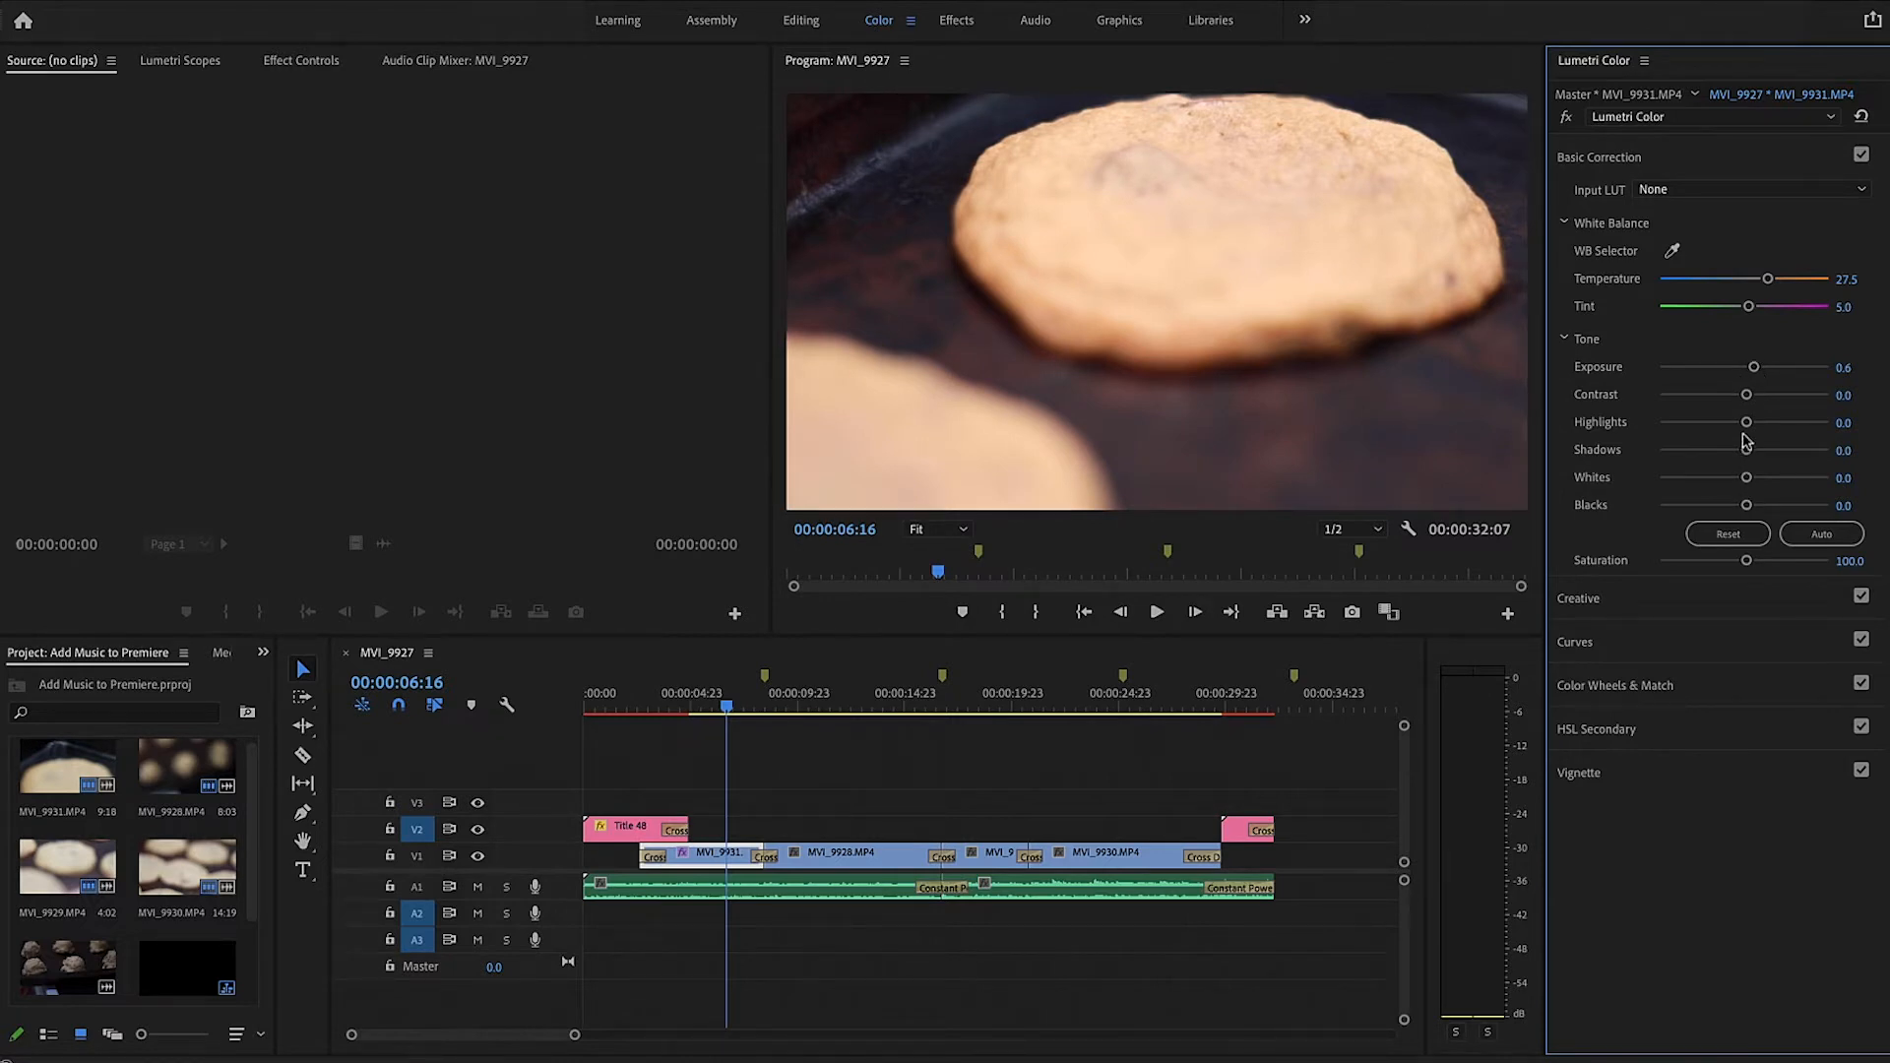
{"action": "mouse_move", "coordinate": [1752, 396]}
{"action": "left_mouse_down"}
{"action": "mouse_move", "coordinate": [1780, 396]}
{"action": "mouse_move", "coordinate": [1671, 396]}
{"action": "mouse_move", "coordinate": [1787, 396]}
{"action": "mouse_move", "coordinate": [1694, 396]}
{"action": "mouse_move", "coordinate": [1726, 398]}
{"action": "left_mouse_up"}
{"action": "left_click_drag", "start_coordinate": [1748, 423], "coordinate": [1763, 425]}
{"action": "left_click_drag", "start_coordinate": [1765, 424], "coordinate": [1734, 423]}
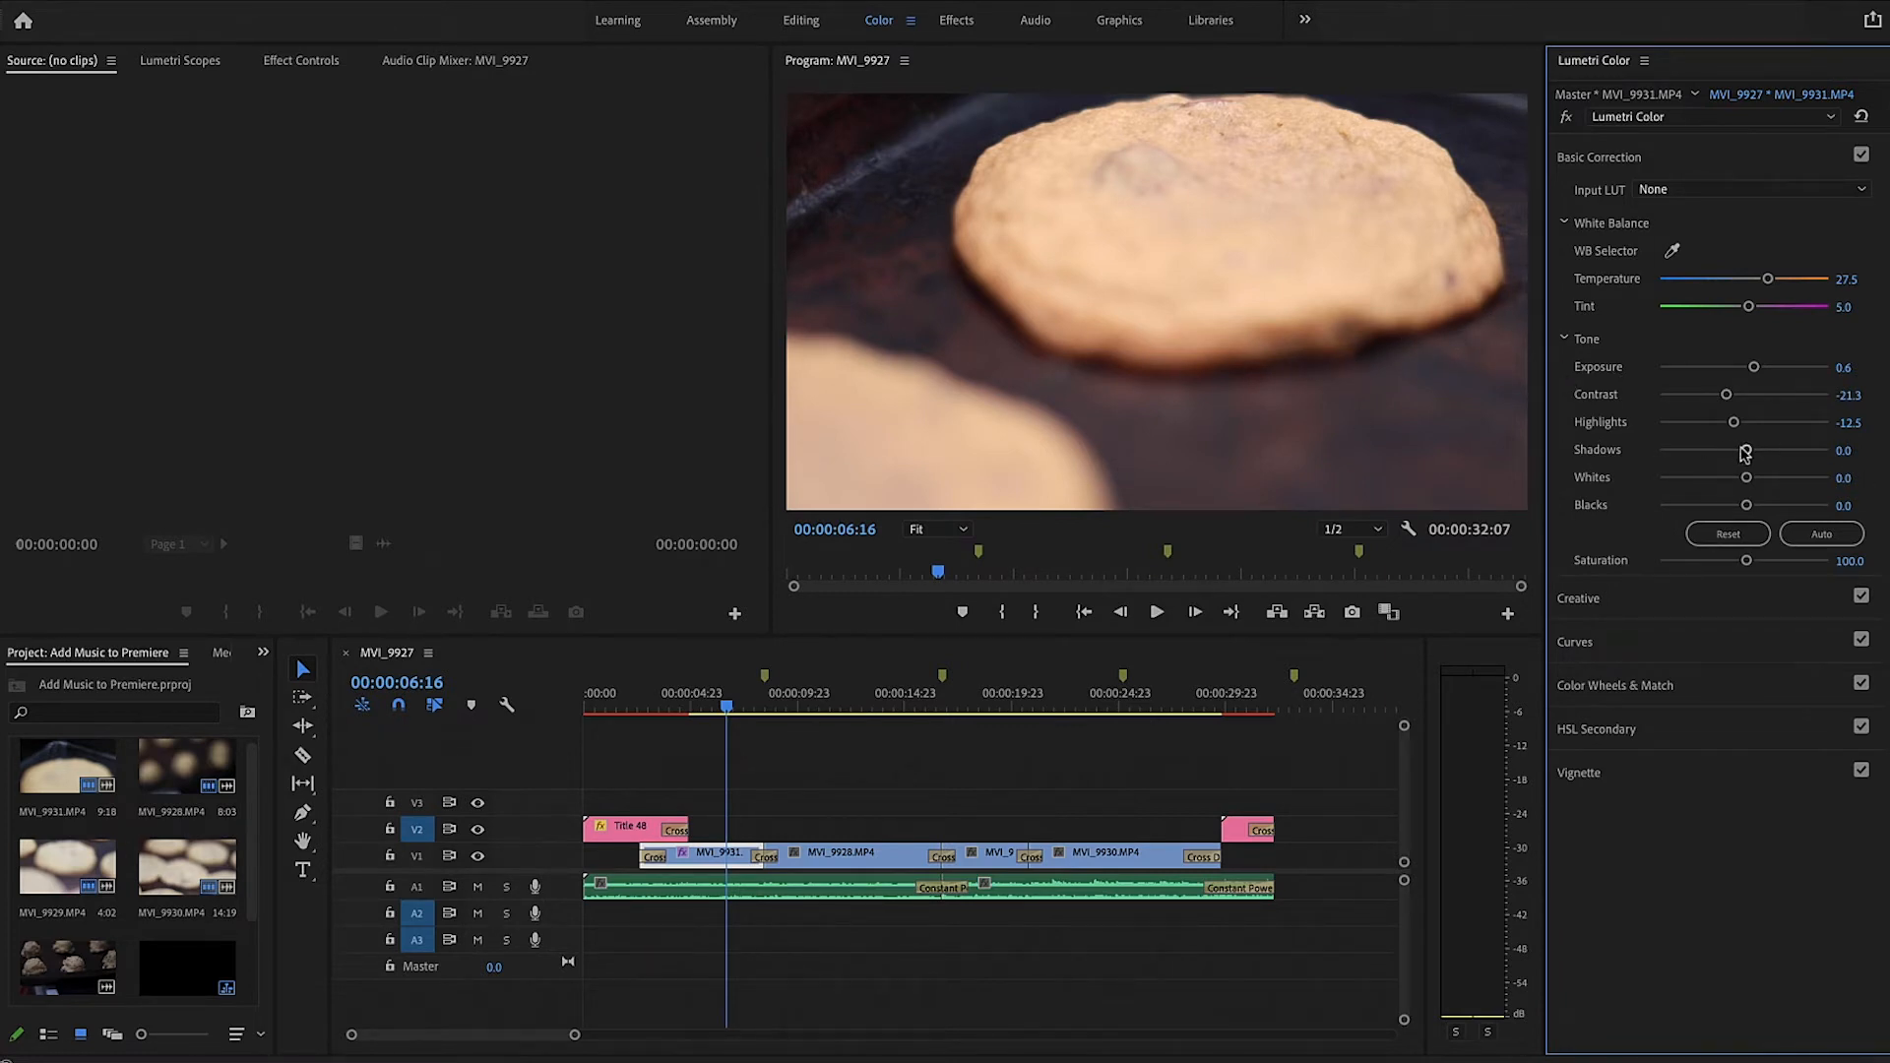
{"action": "left_click_drag", "start_coordinate": [1746, 451], "coordinate": [1763, 453]}
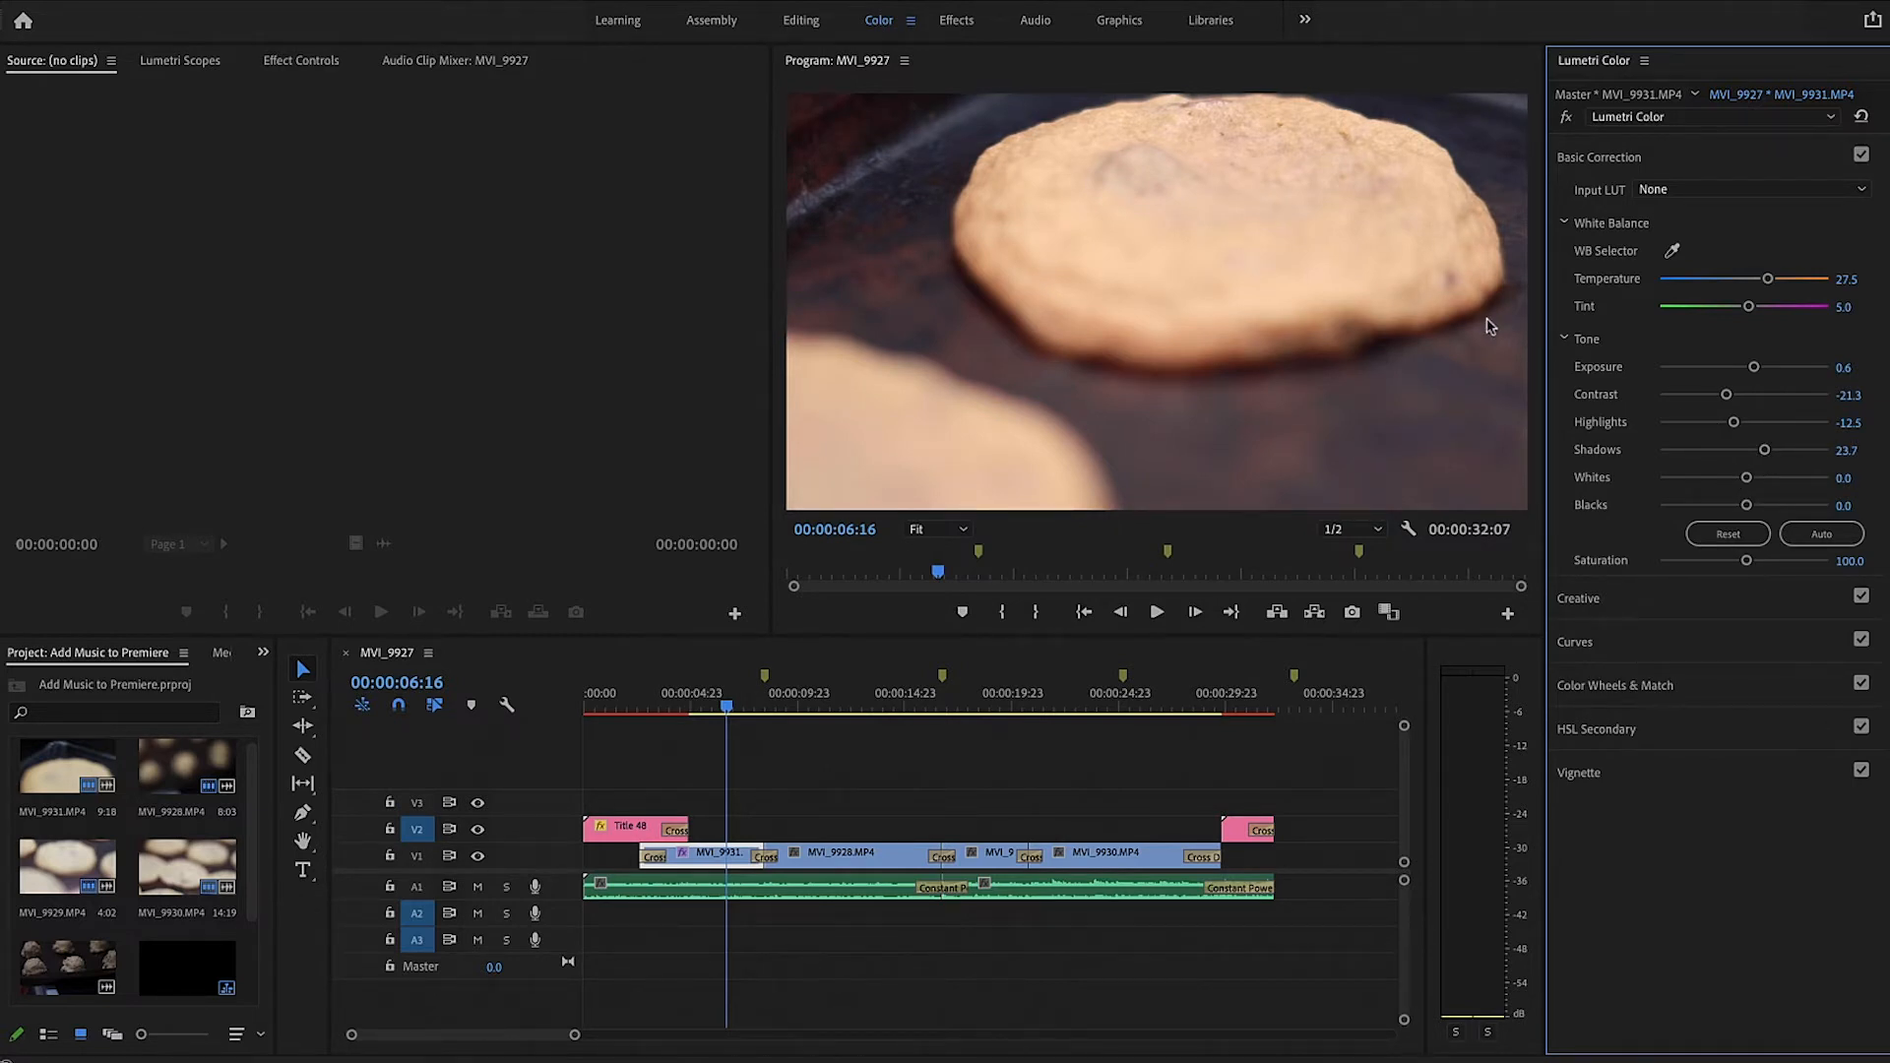
Set Whites to 27.5, Blacks to -6.3 and Saturation to 102.5, and refine Highlights to -13.8
{"action": "left_click_drag", "start_coordinate": [1752, 481], "coordinate": [1796, 487]}
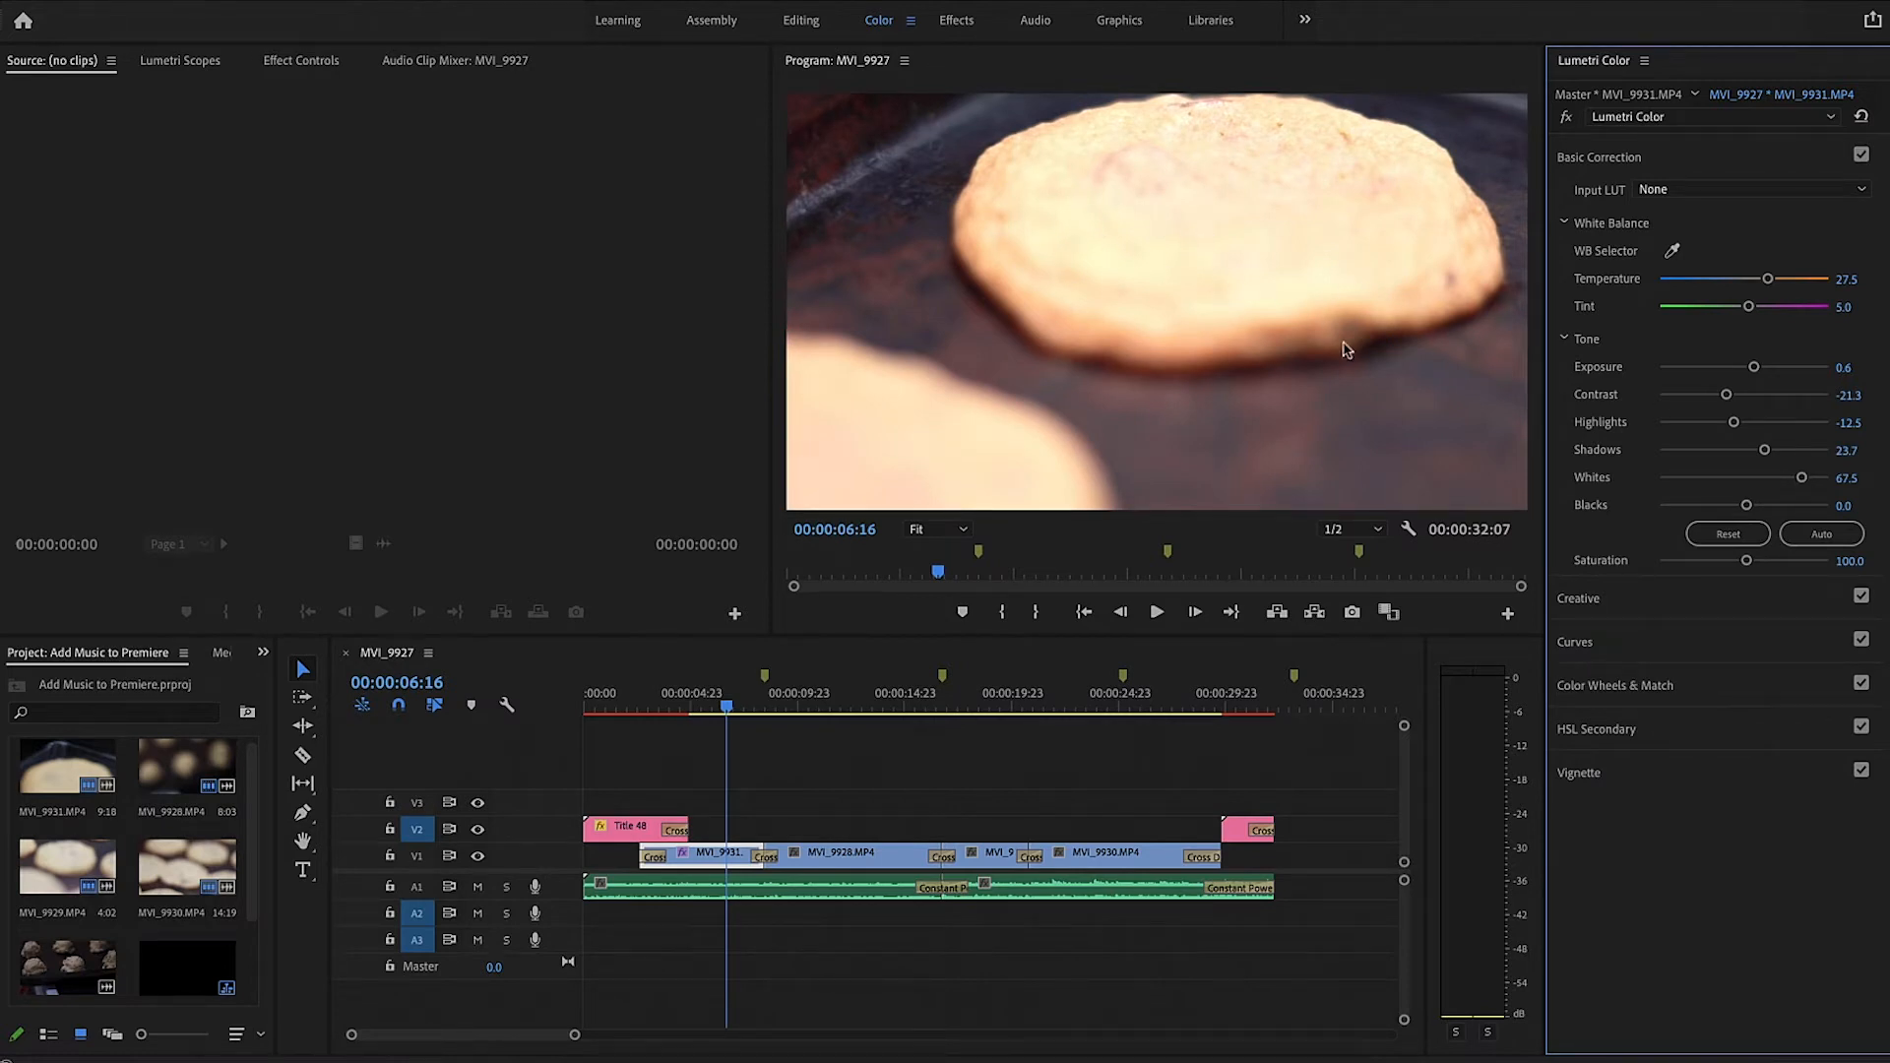
{"action": "left_click_drag", "start_coordinate": [1801, 482], "coordinate": [1739, 507]}
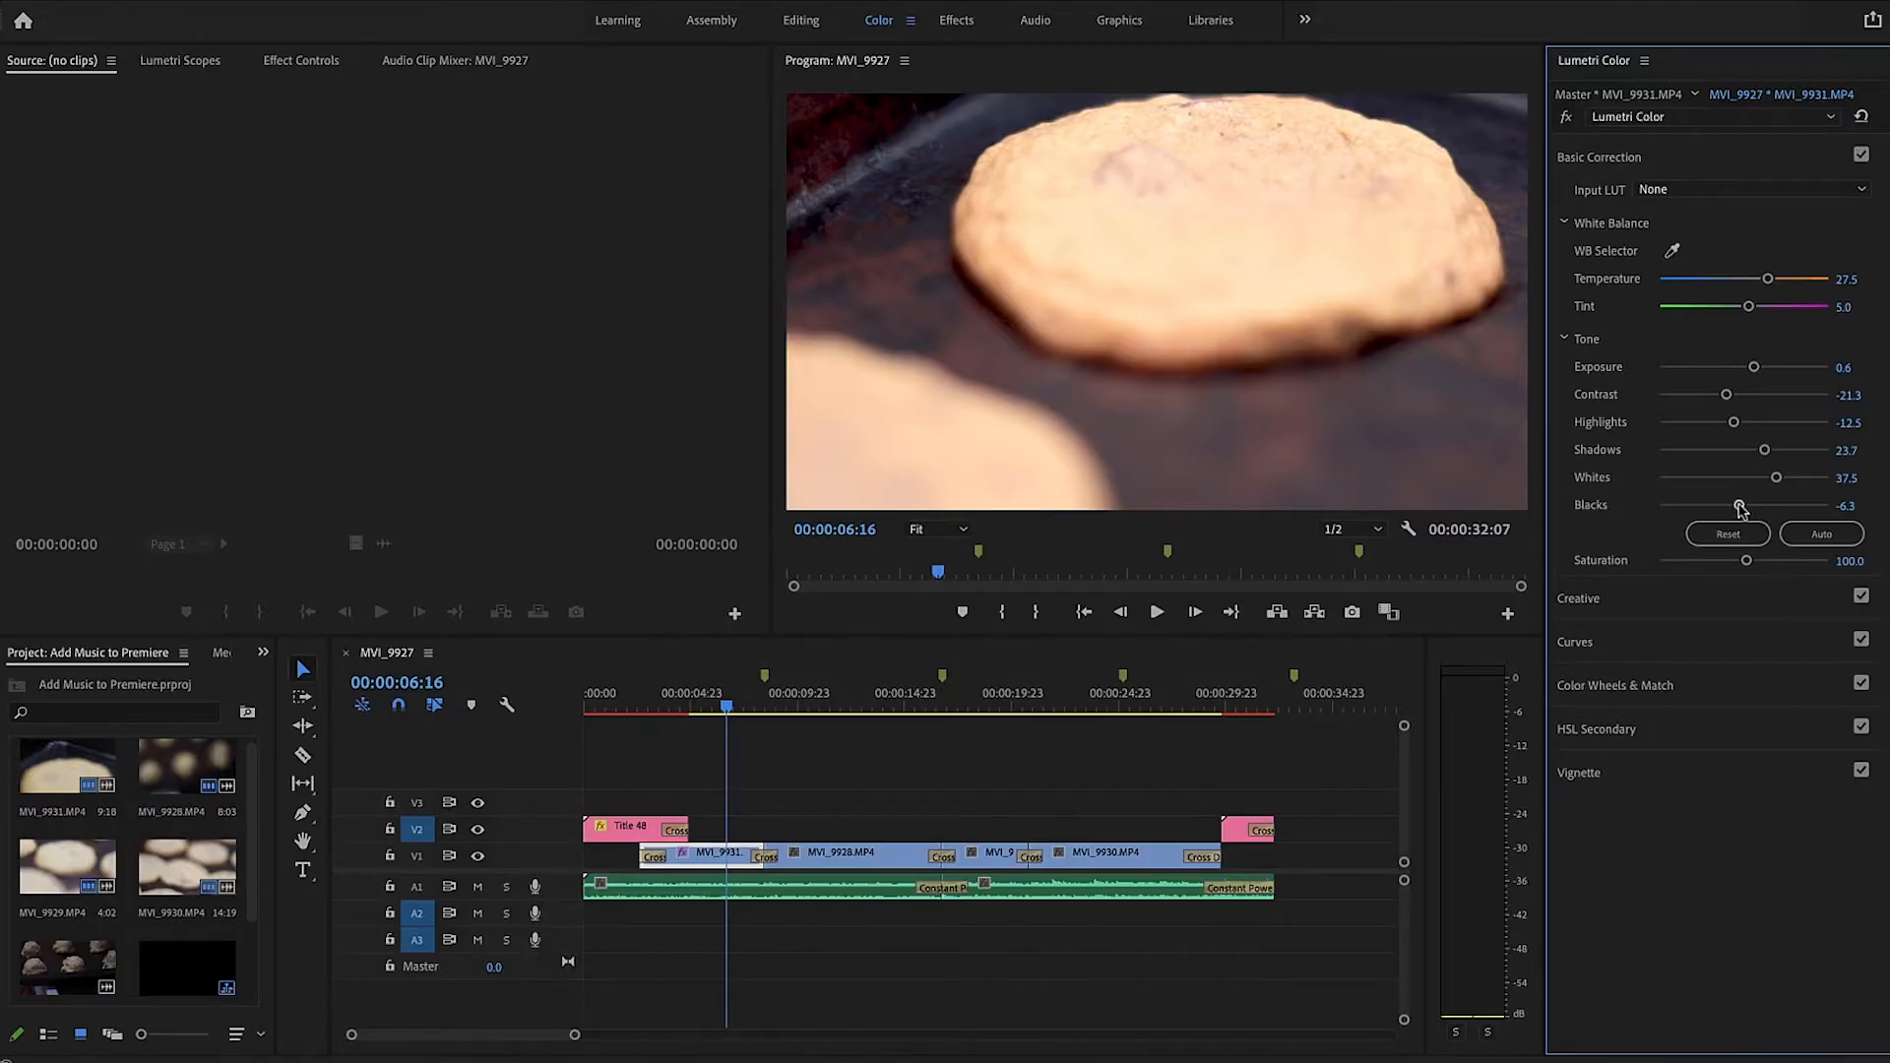
{"action": "mouse_move", "coordinate": [1740, 507]}
{"action": "left_mouse_down"}
{"action": "mouse_move", "coordinate": [1704, 504]}
{"action": "mouse_move", "coordinate": [1741, 514]}
{"action": "left_mouse_up"}
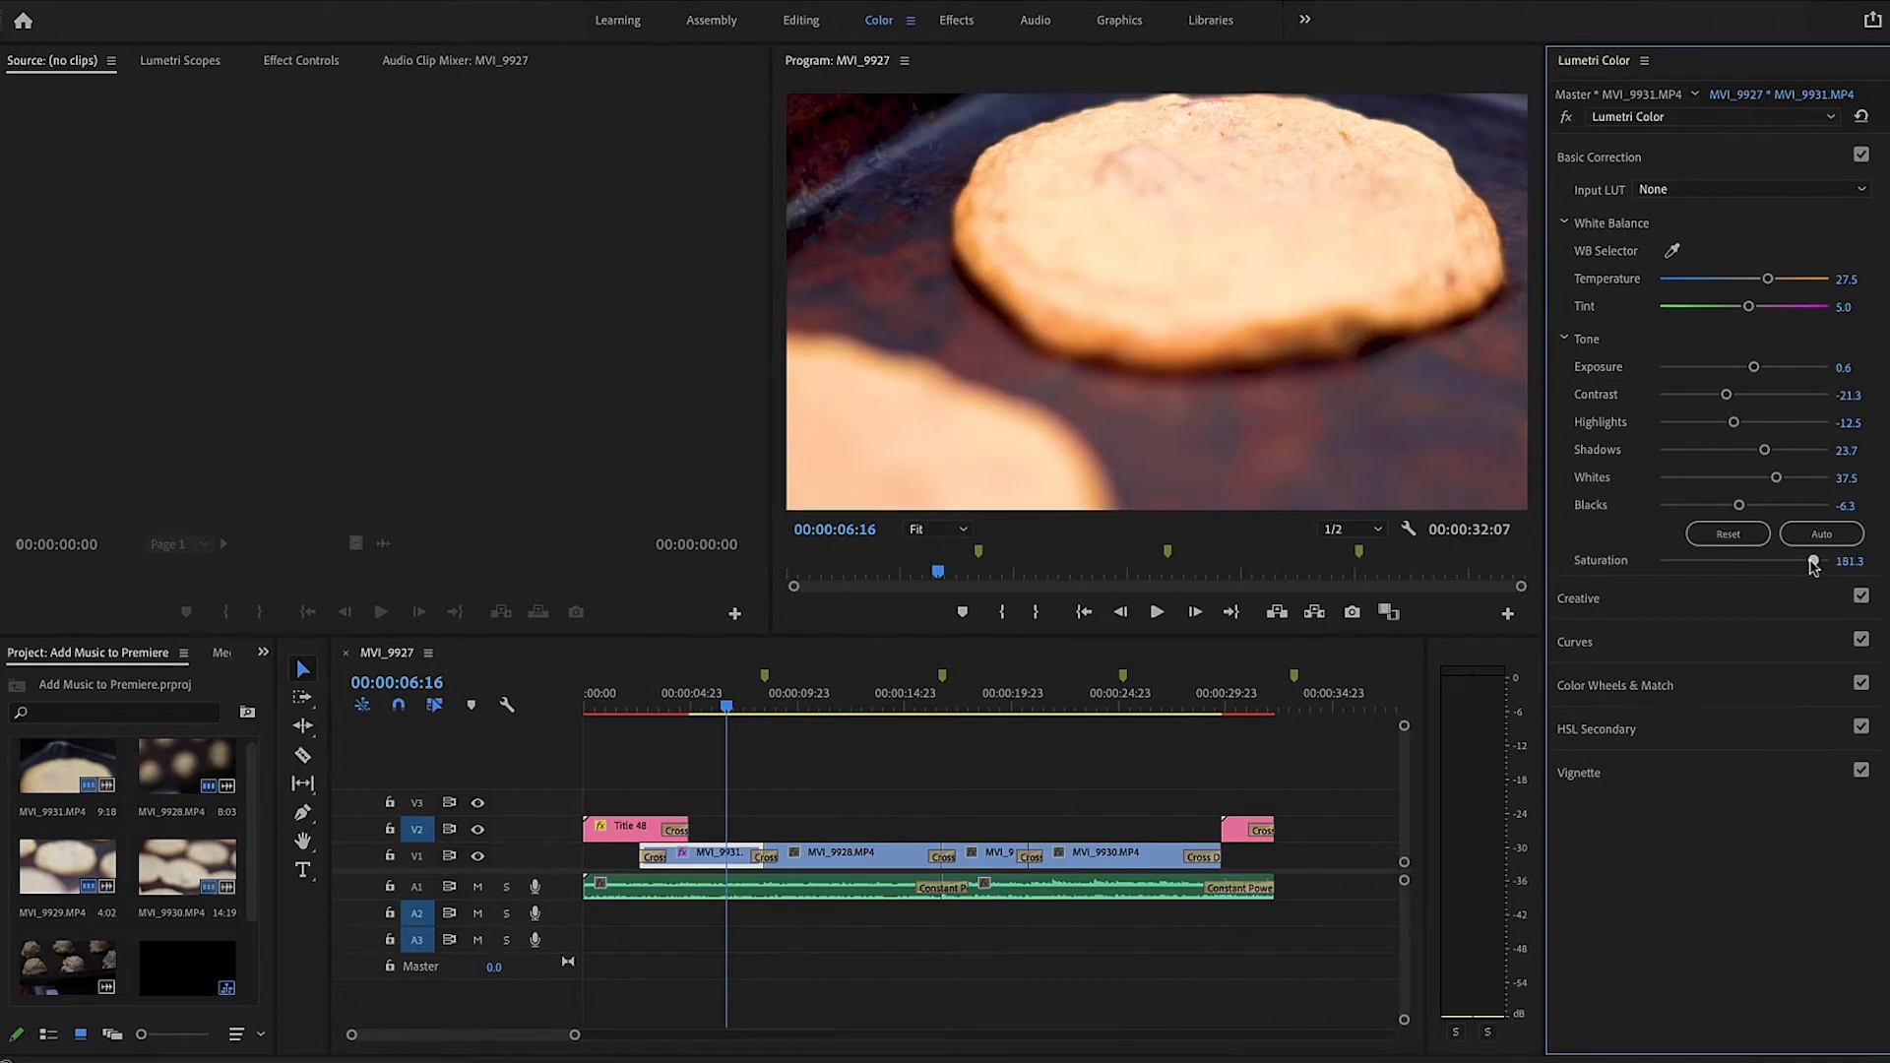
{"action": "mouse_move", "coordinate": [1745, 562]}
{"action": "left_mouse_down"}
{"action": "mouse_move", "coordinate": [1549, 552]}
{"action": "mouse_move", "coordinate": [1747, 568]}
{"action": "left_mouse_up"}
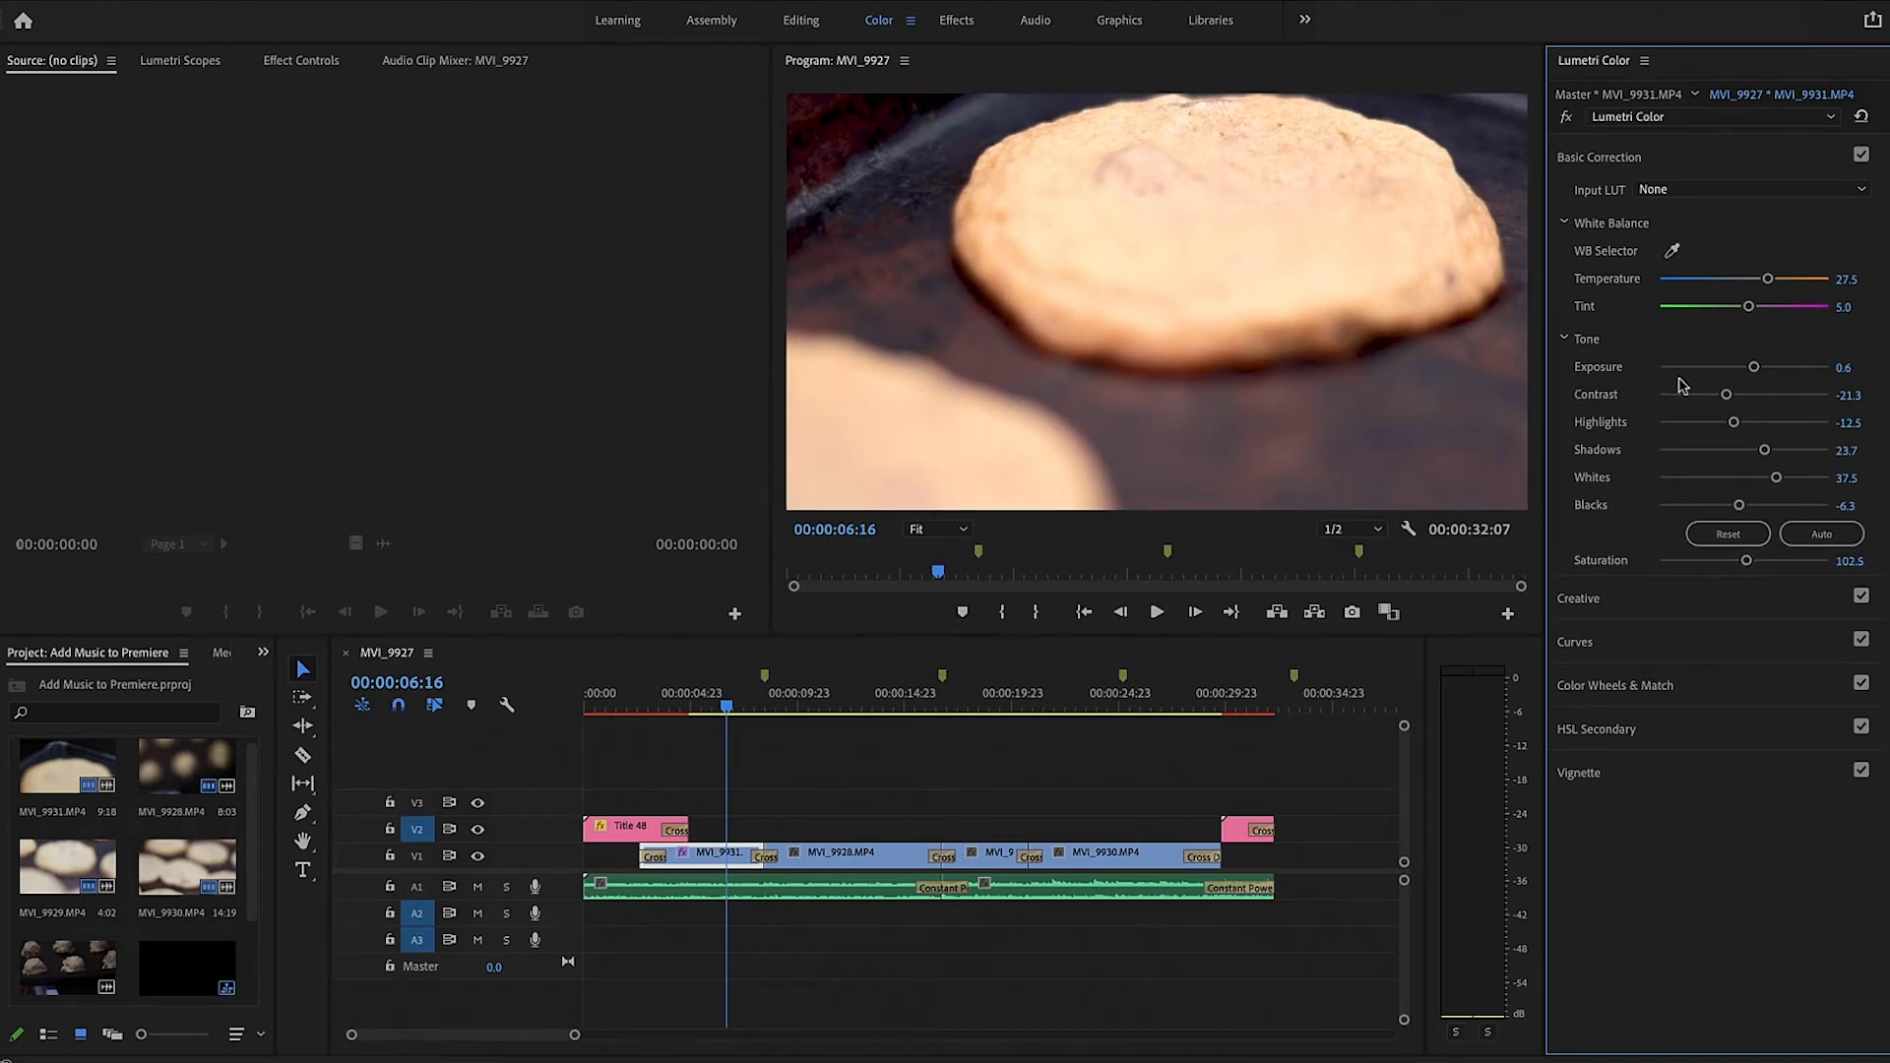
{"action": "left_click_drag", "start_coordinate": [1737, 425], "coordinate": [1776, 479]}
{"action": "left_click_drag", "start_coordinate": [1770, 480], "coordinate": [1767, 480]}
Compare the clip with and without its Basic Correction, leaving the correction enabled
{"action": "left_click", "coordinate": [1861, 156]}
{"action": "left_click", "coordinate": [1861, 155]}
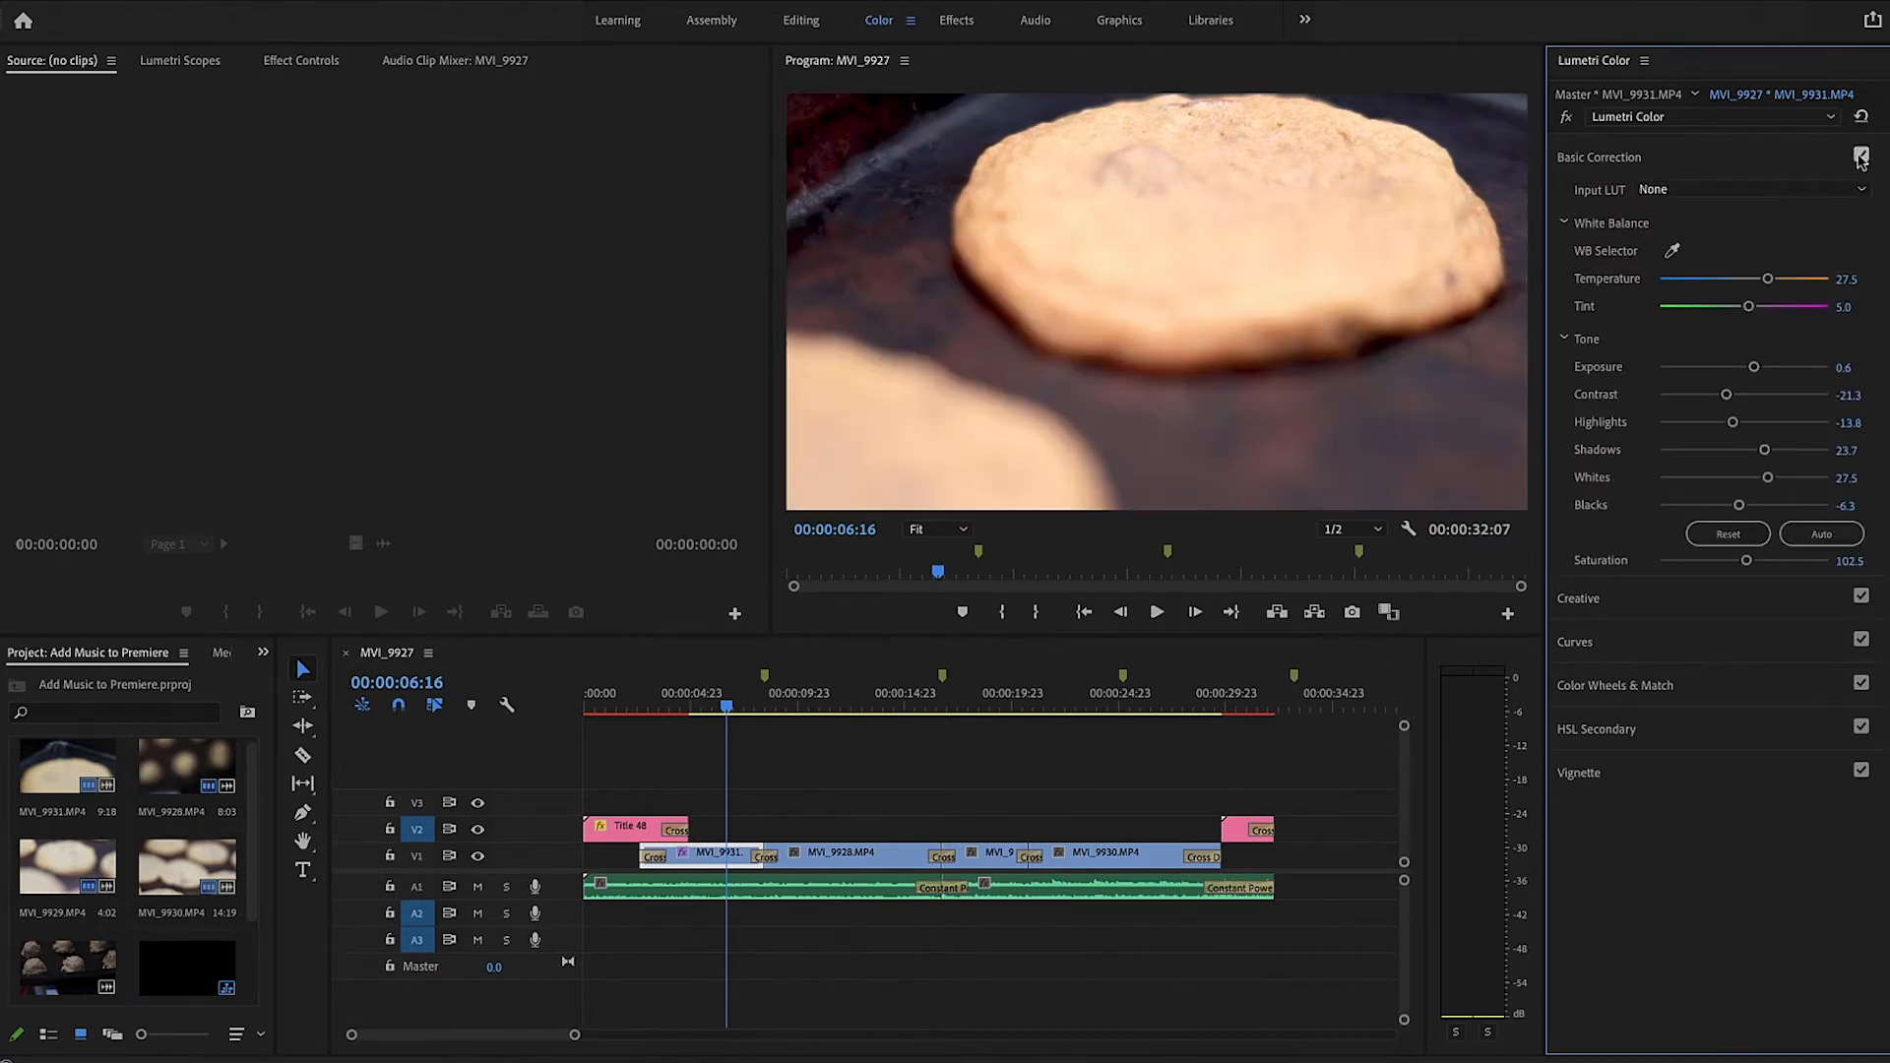
{"action": "left_click", "coordinate": [1860, 156]}
{"action": "left_click", "coordinate": [1861, 156]}
{"action": "left_click", "coordinate": [1861, 156]}
{"action": "left_click", "coordinate": [1861, 156]}
Add a vignette to the clip with Amount -1.1, Midpoint 43.1, Roundness 21.3 and Feather 53.8
{"action": "left_click", "coordinate": [1647, 777]}
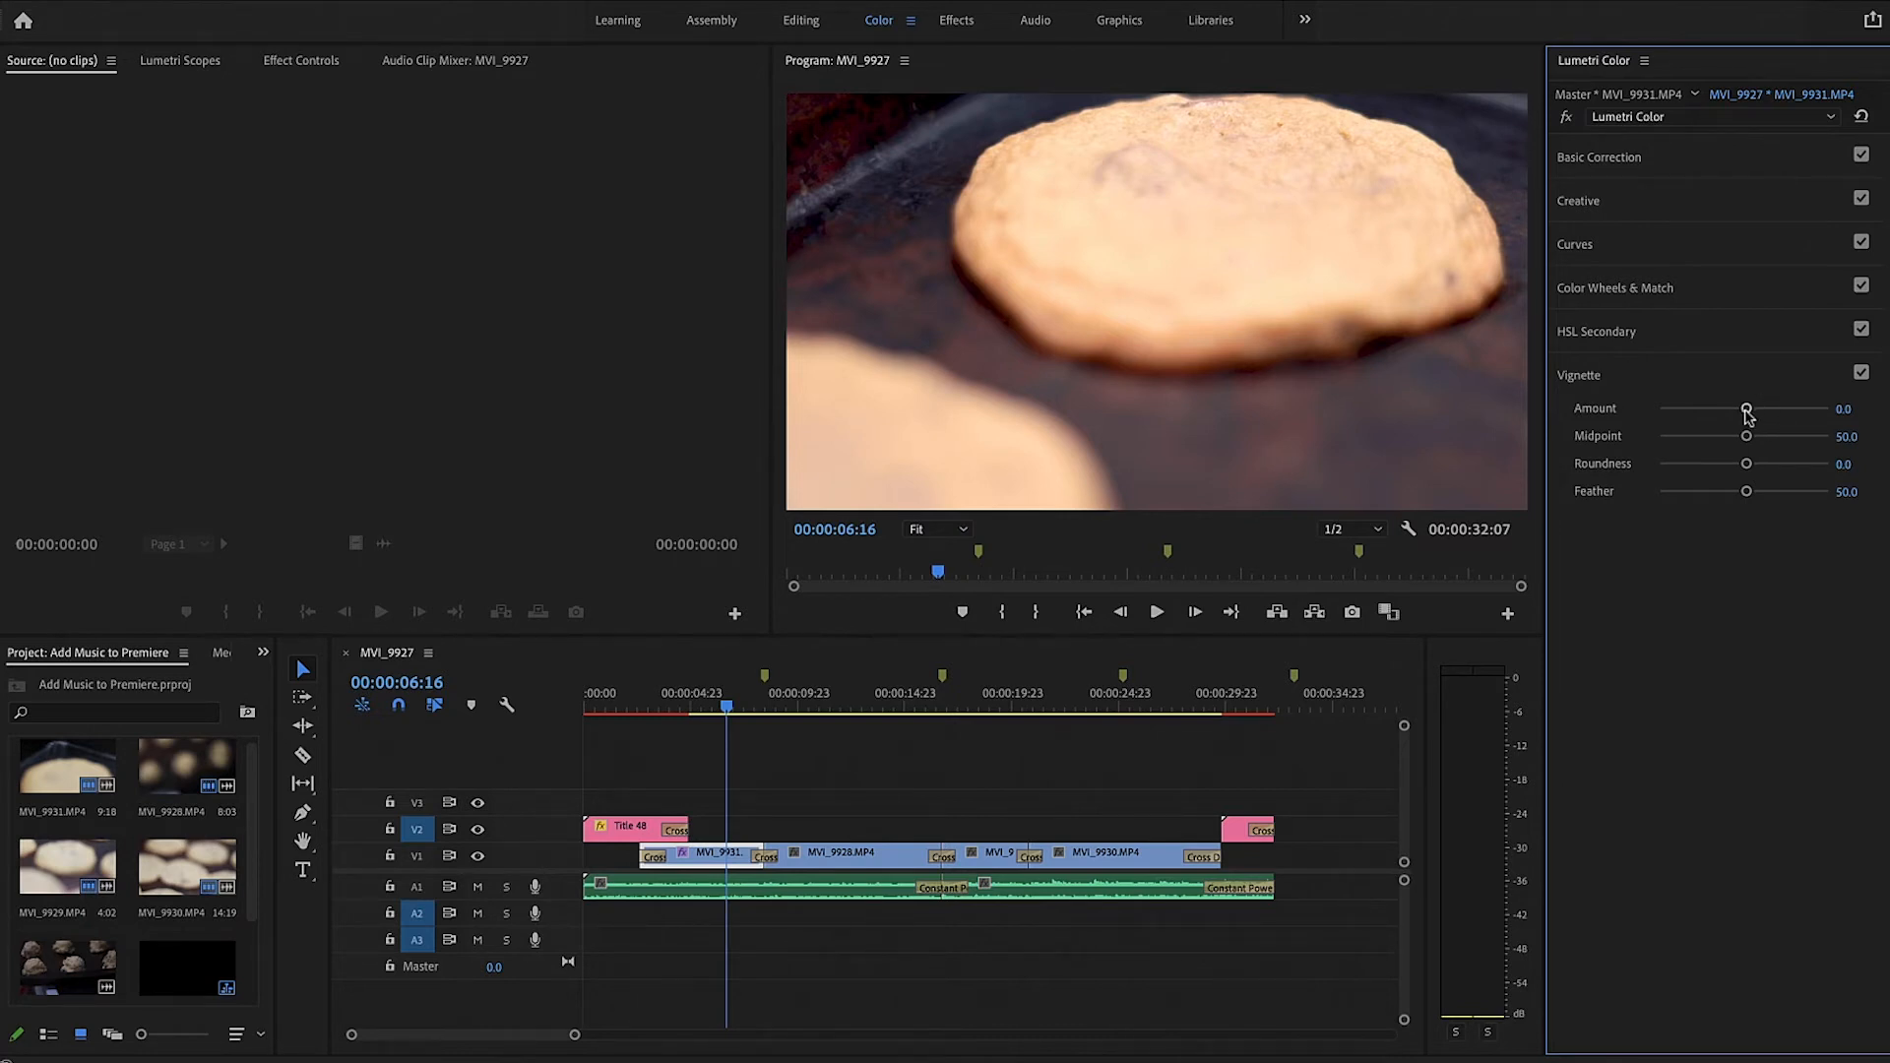
{"action": "left_click_drag", "start_coordinate": [1747, 411], "coordinate": [1739, 412]}
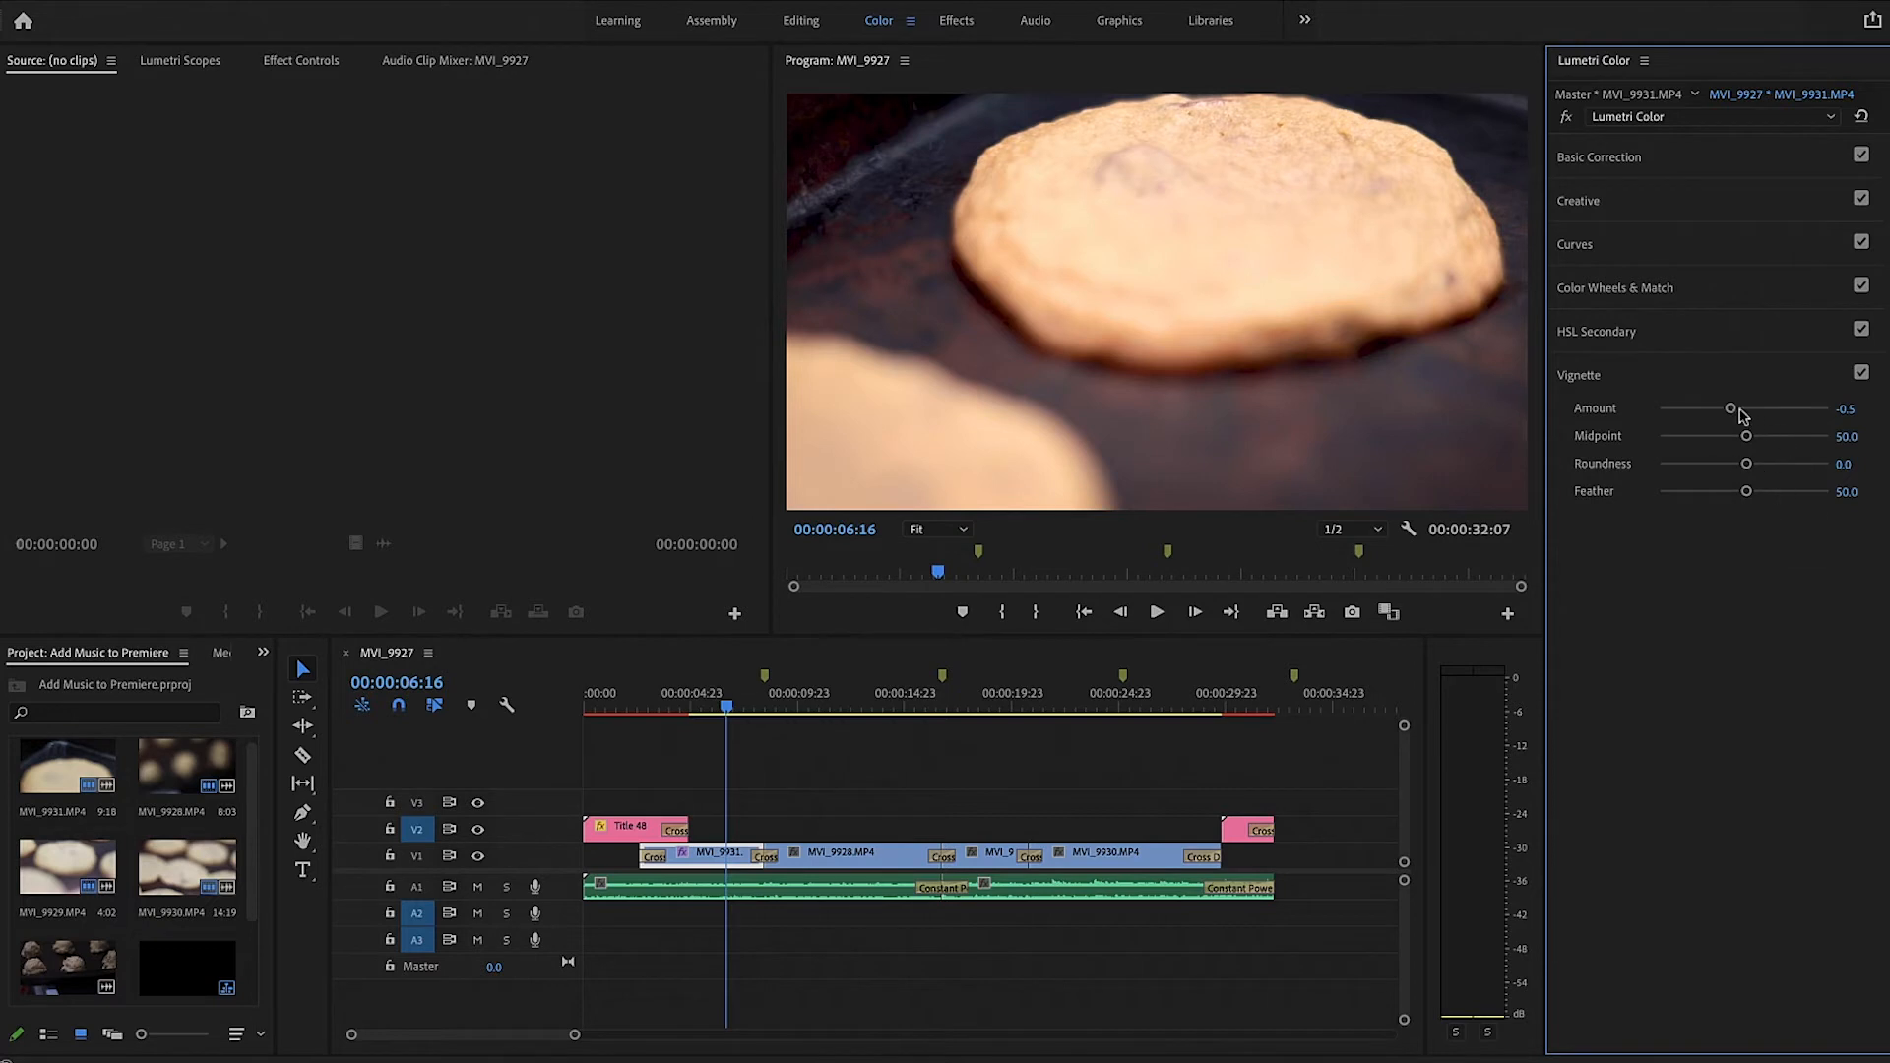
{"action": "left_click_drag", "start_coordinate": [1732, 410], "coordinate": [1519, 406]}
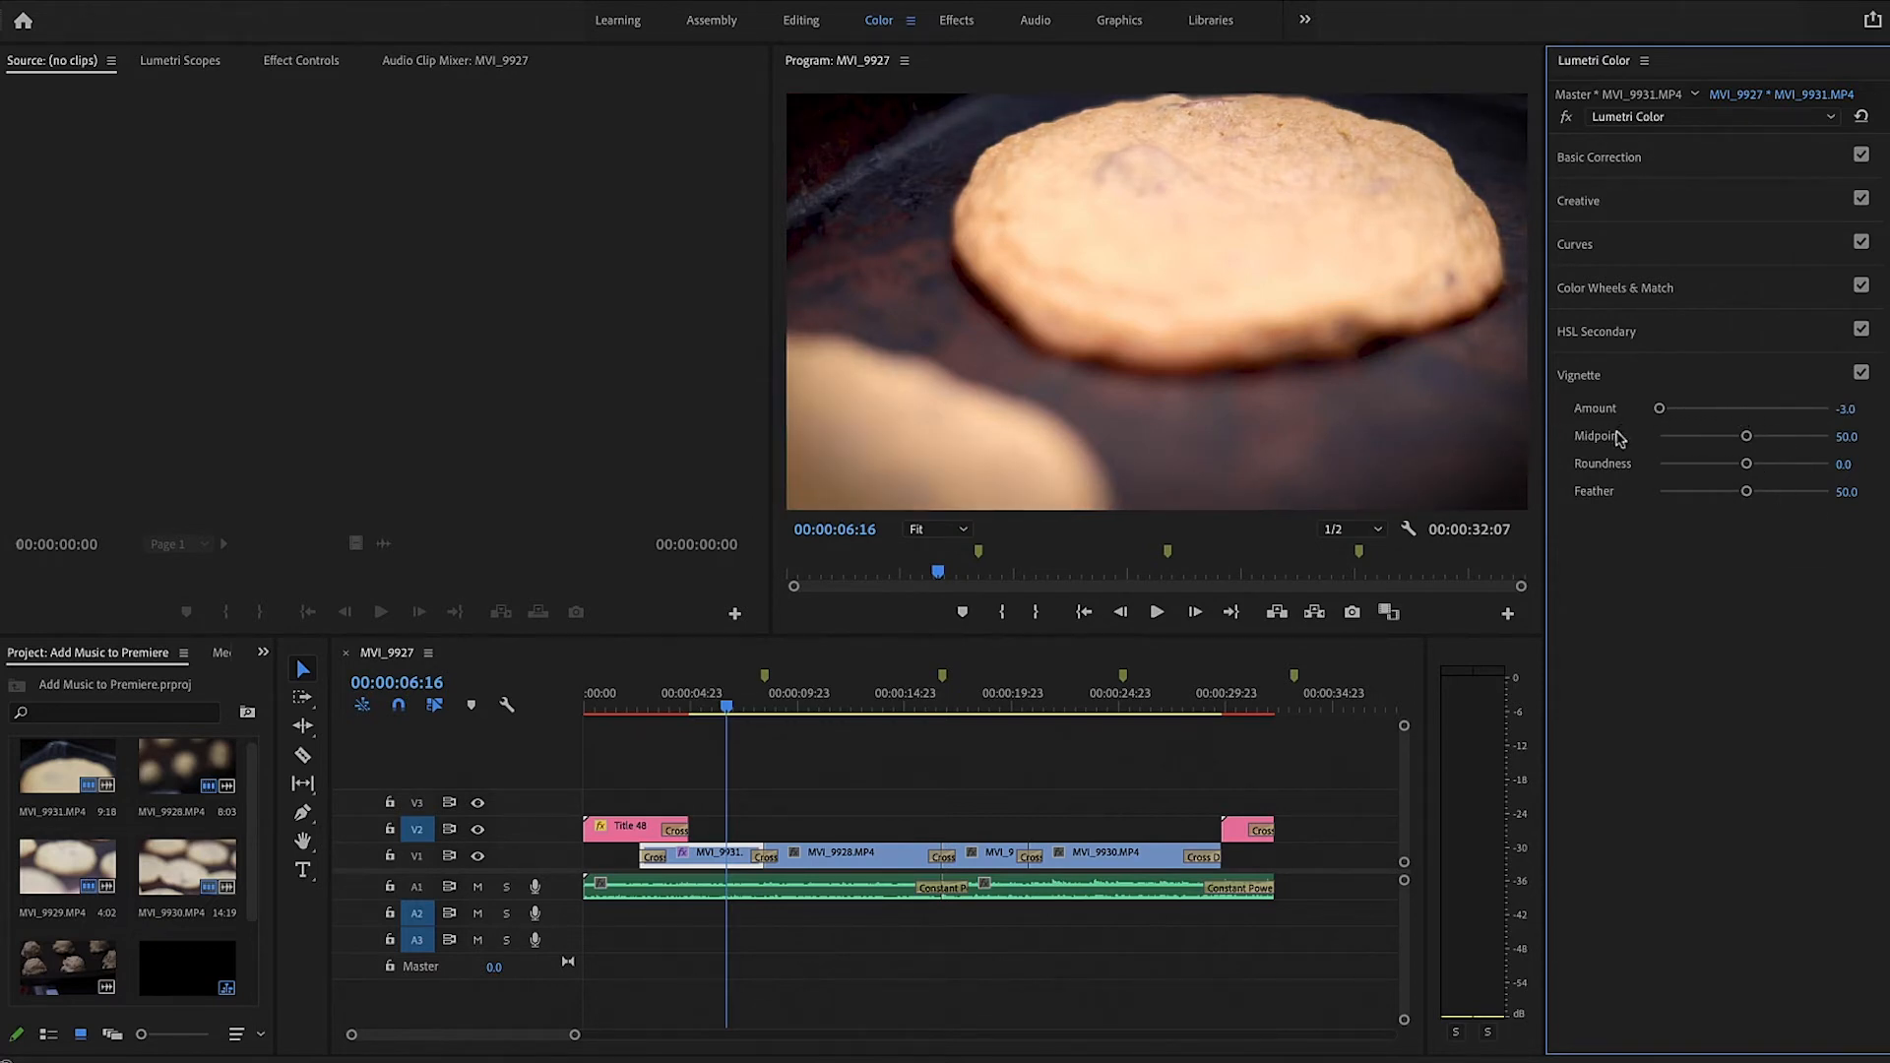
{"action": "left_click_drag", "start_coordinate": [1747, 436], "coordinate": [1755, 494]}
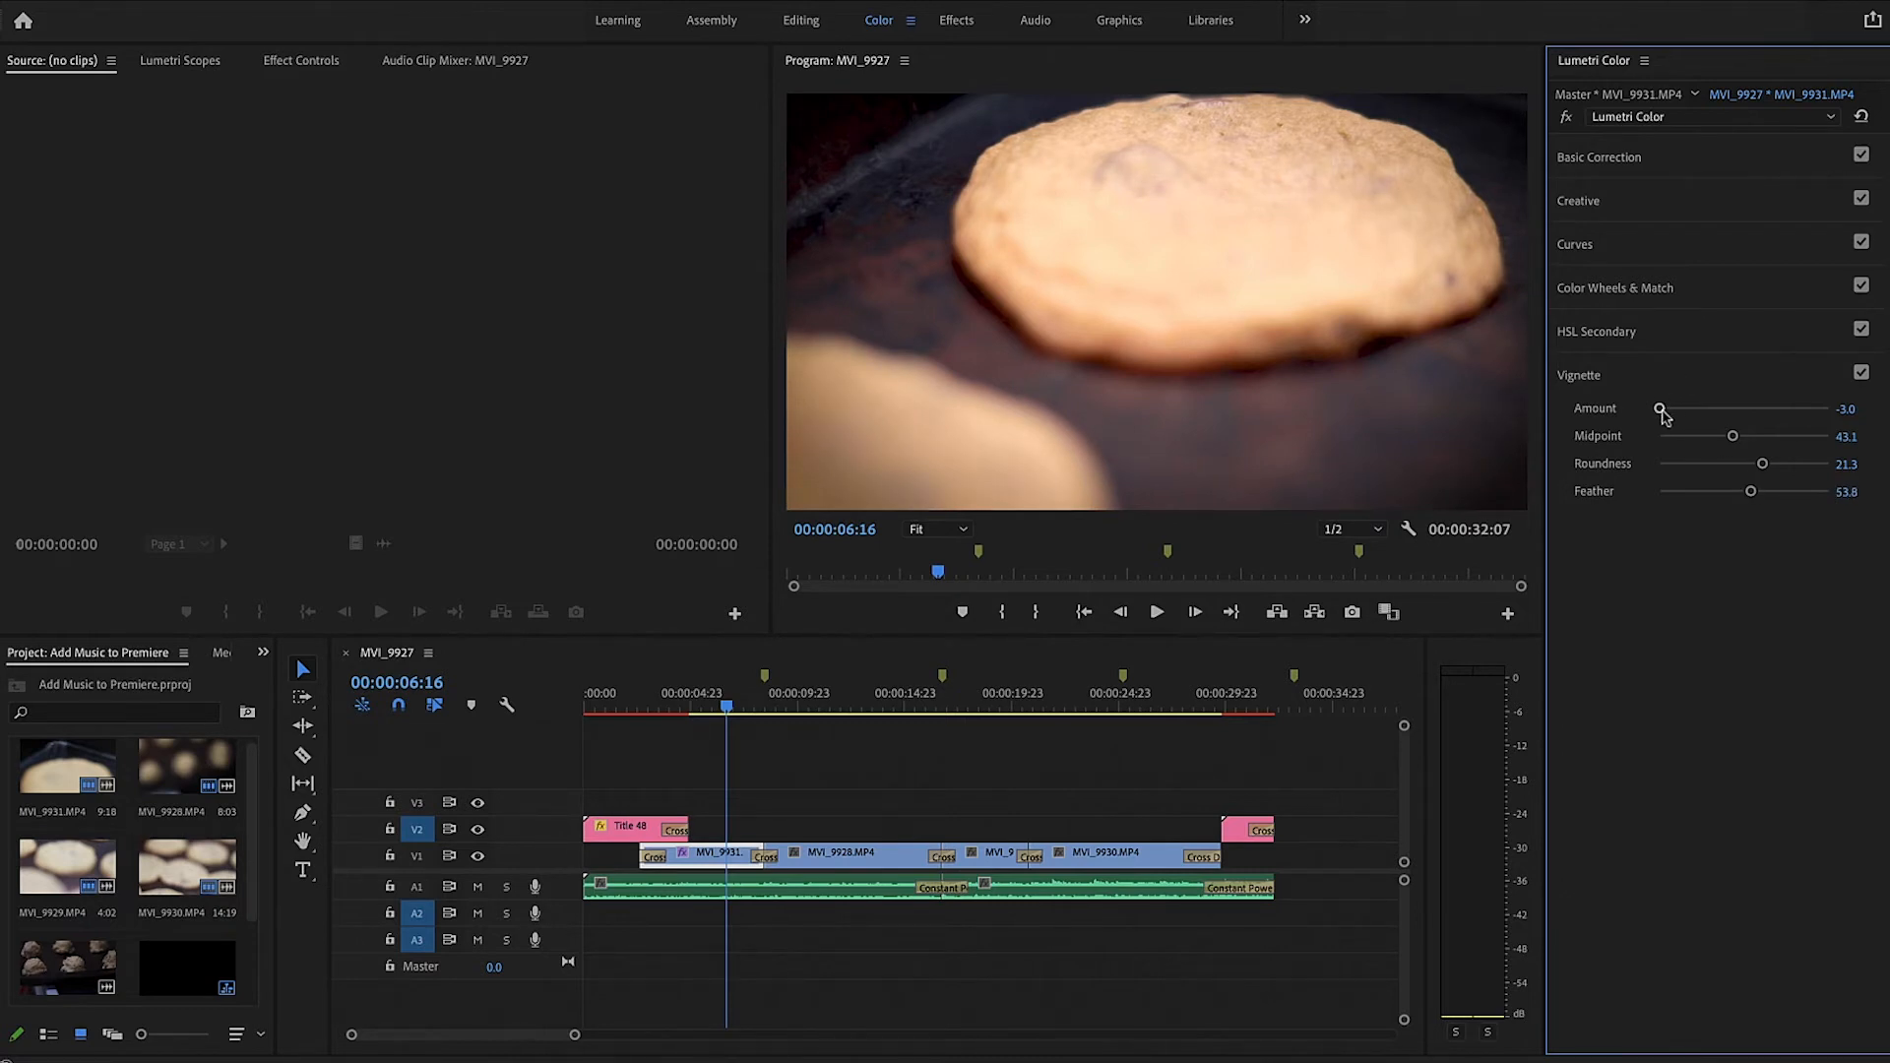
{"action": "left_click_drag", "start_coordinate": [1661, 413], "coordinate": [1708, 415]}
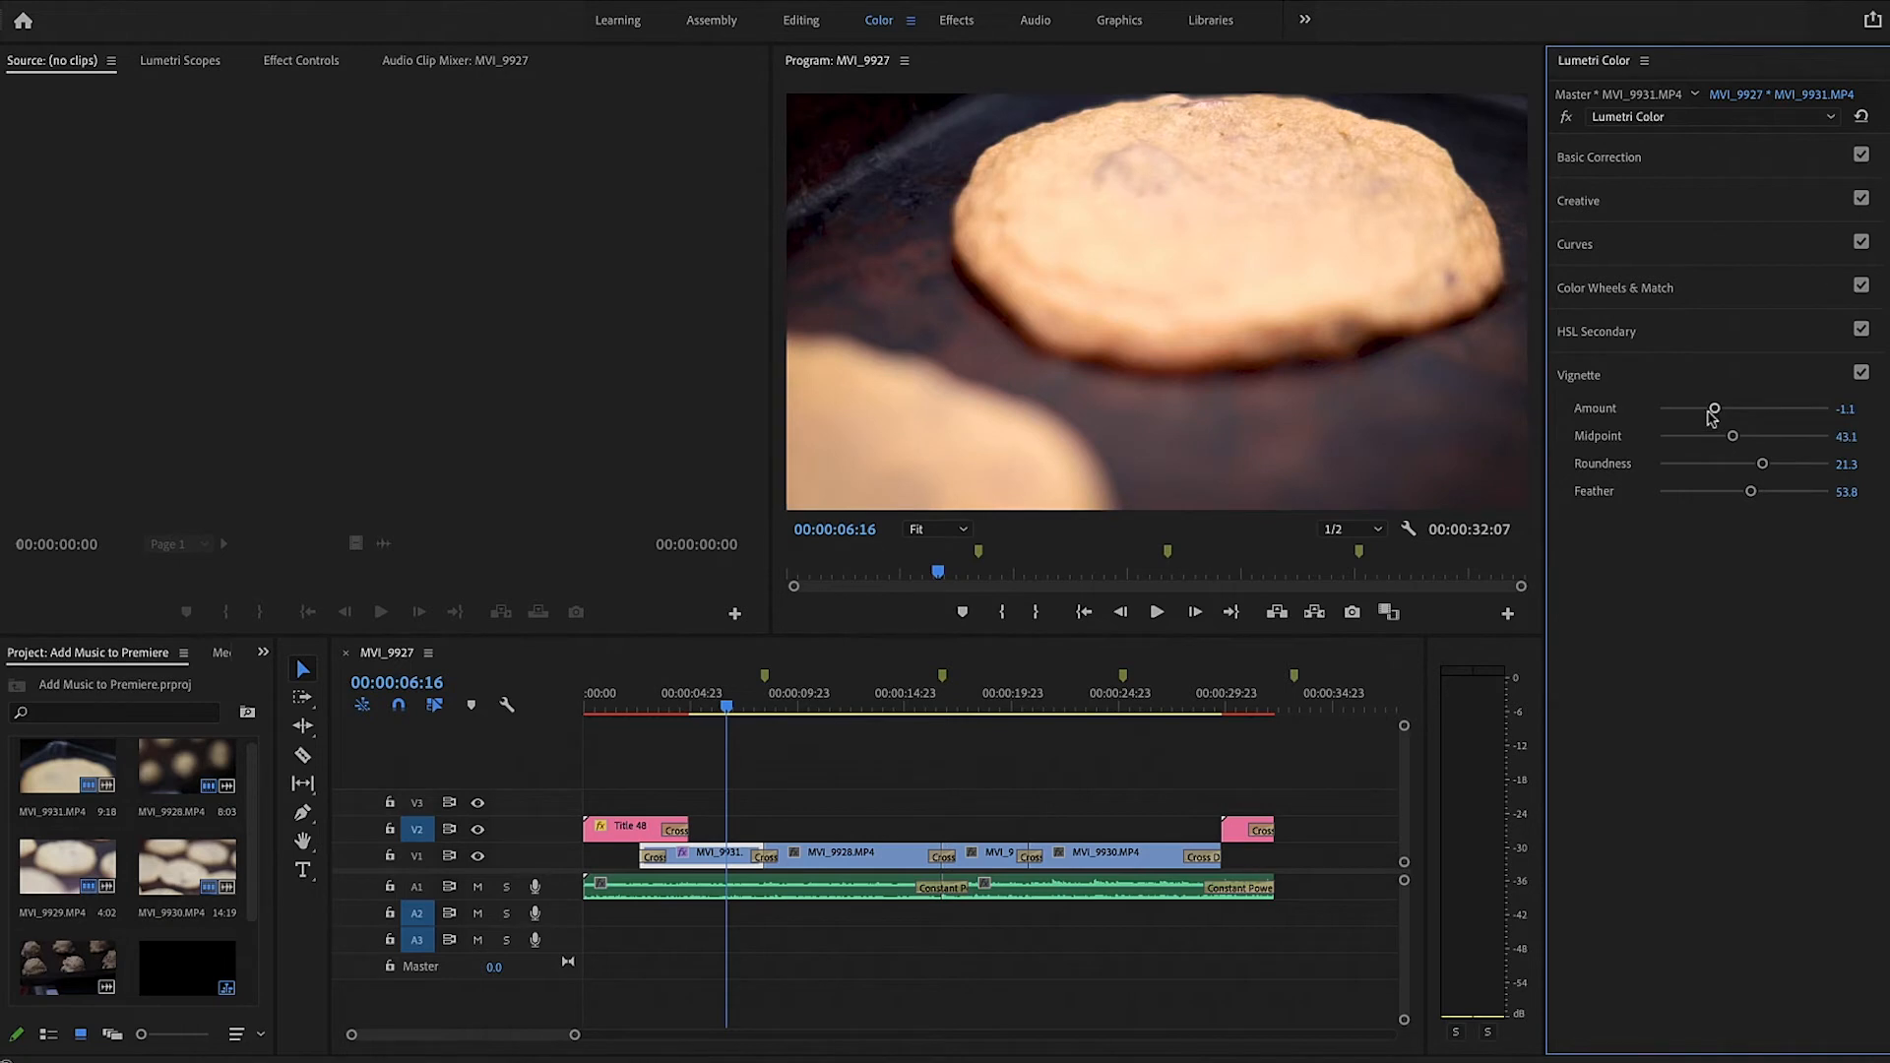
{"action": "left_click", "coordinate": [1607, 375]}
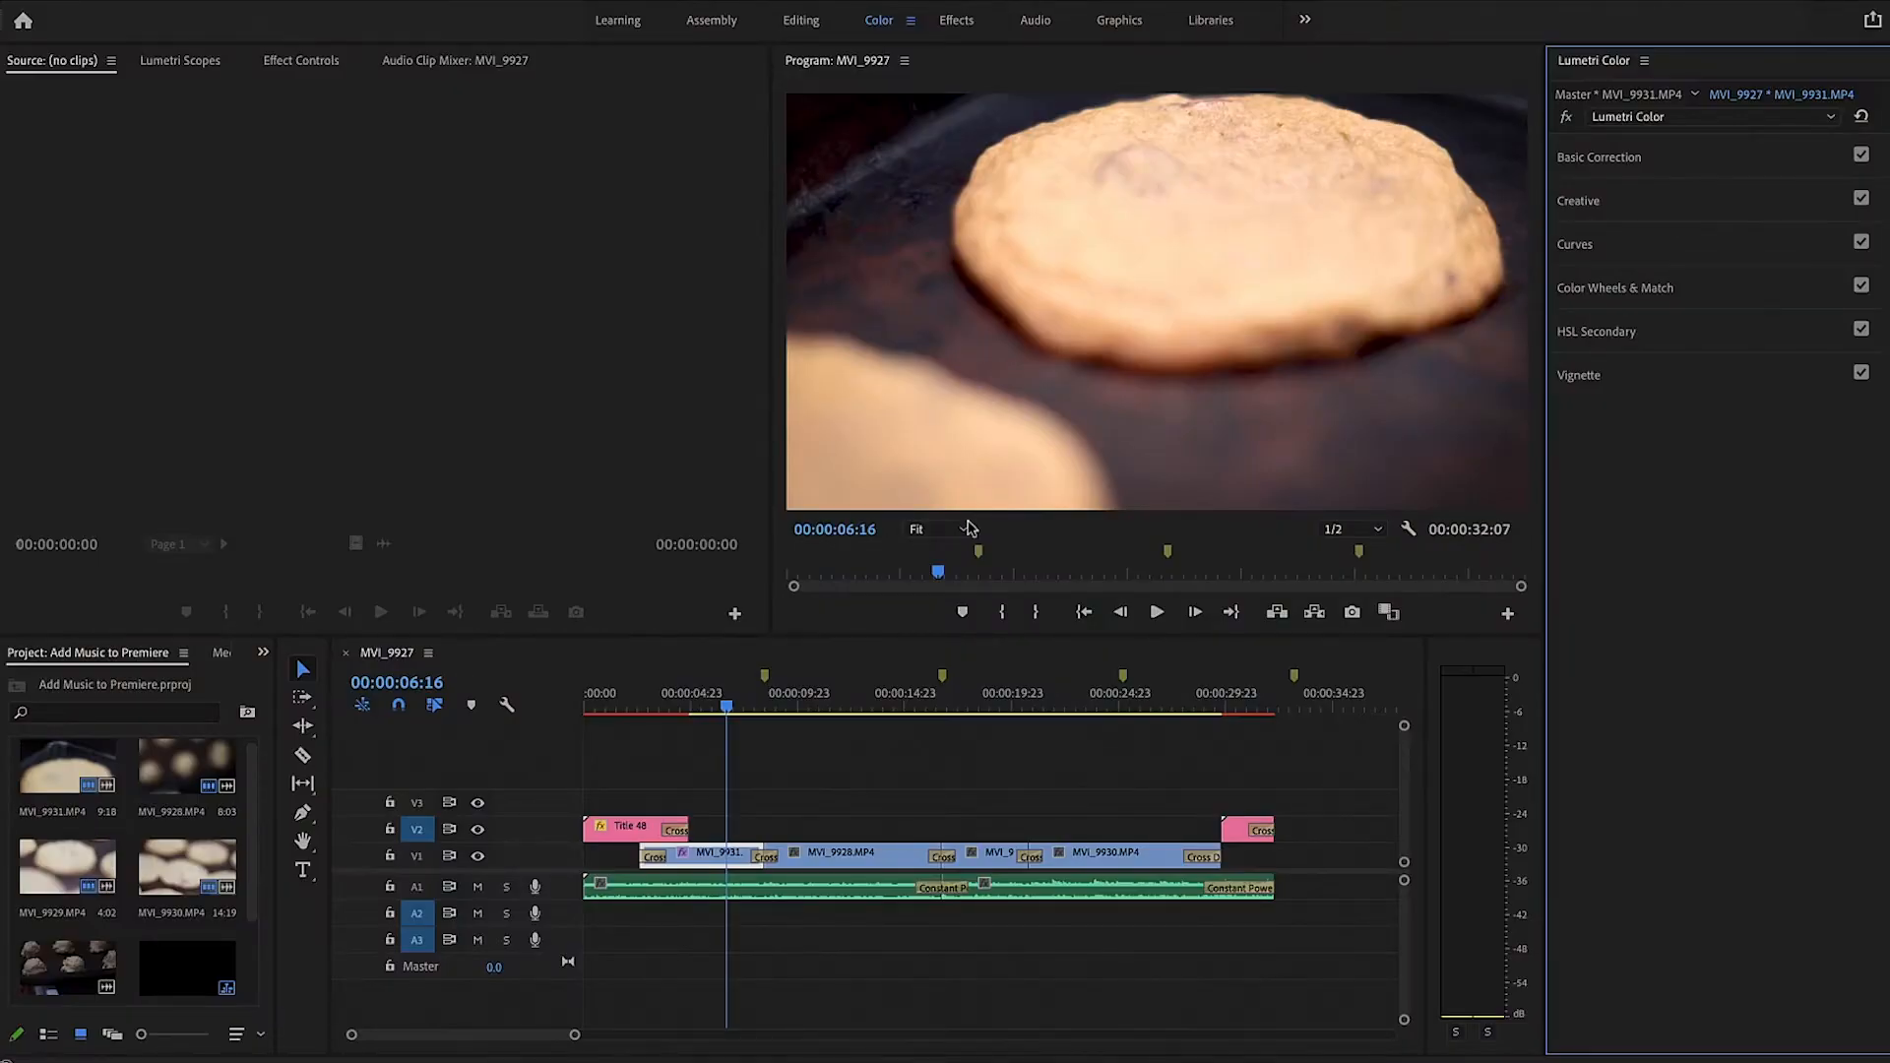
Copy the Lumetri Color effect from clip MVI_9931.MP4
{"action": "left_click_drag", "start_coordinate": [730, 716], "coordinate": [849, 707]}
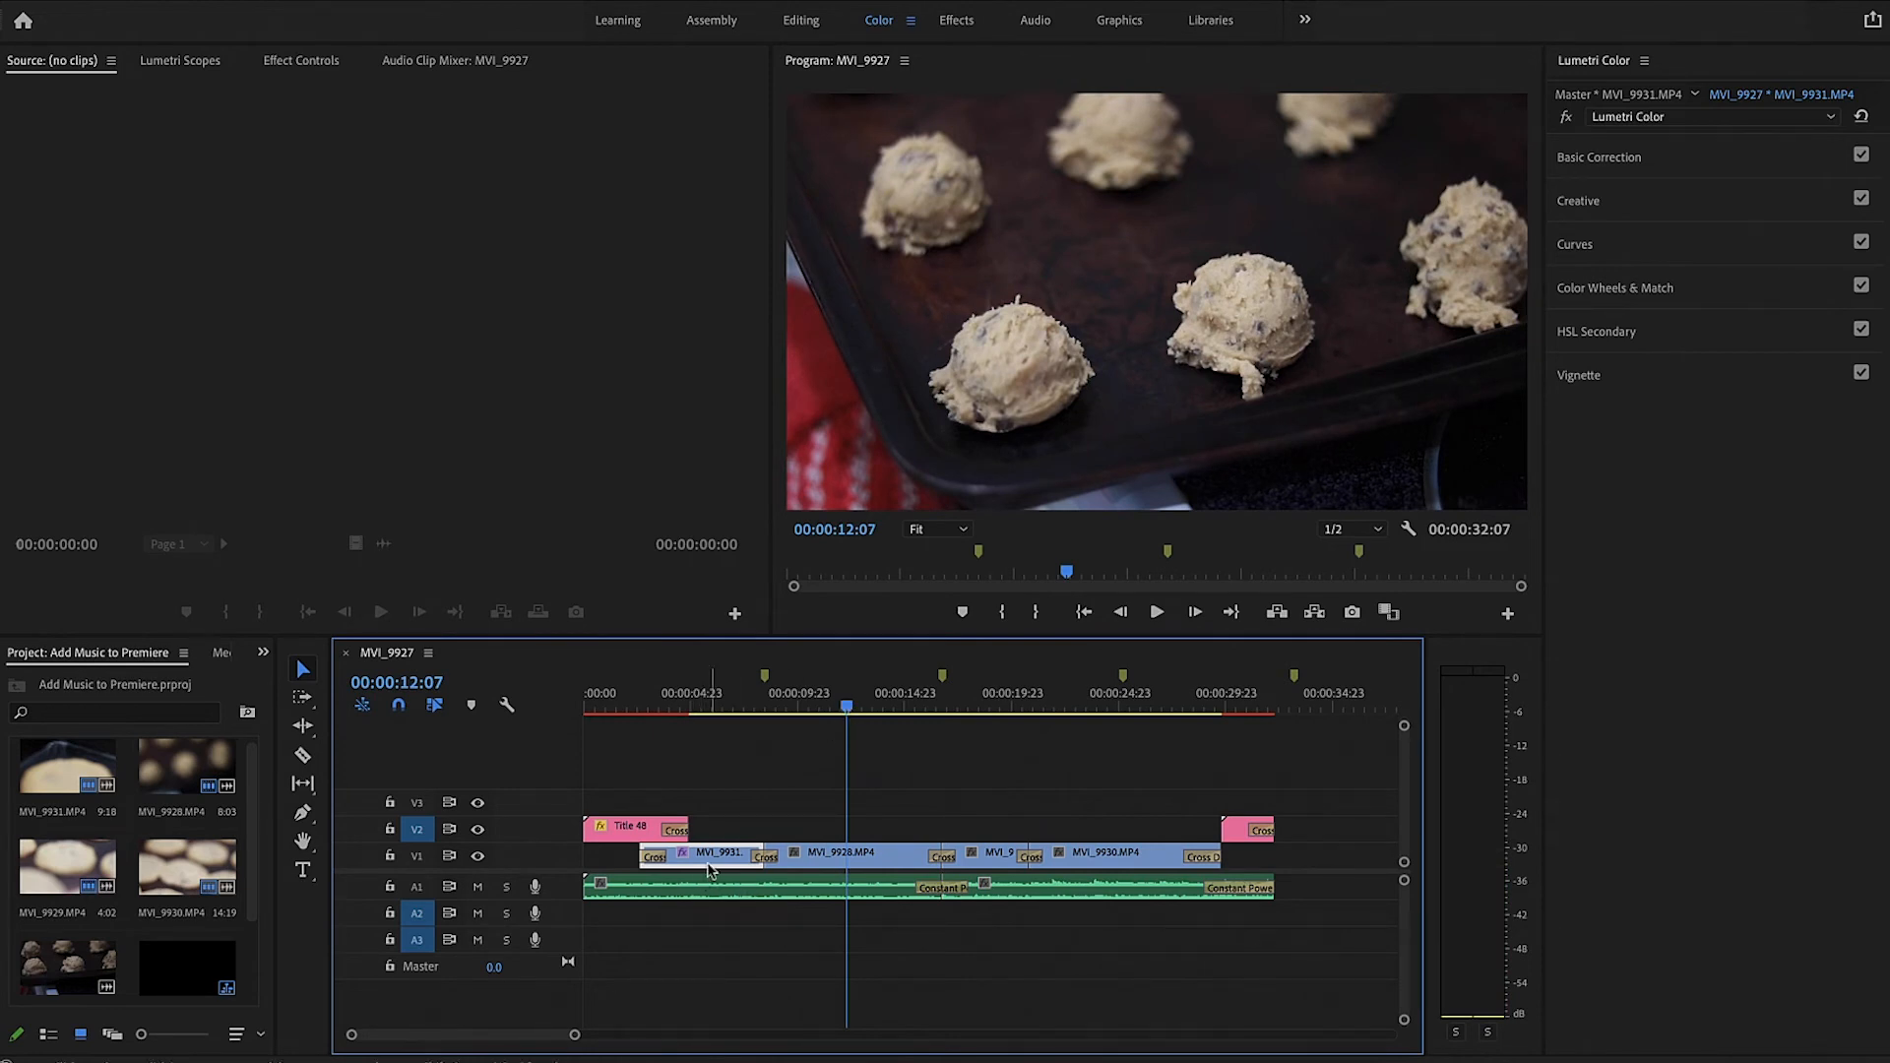
{"action": "left_click", "coordinate": [728, 713]}
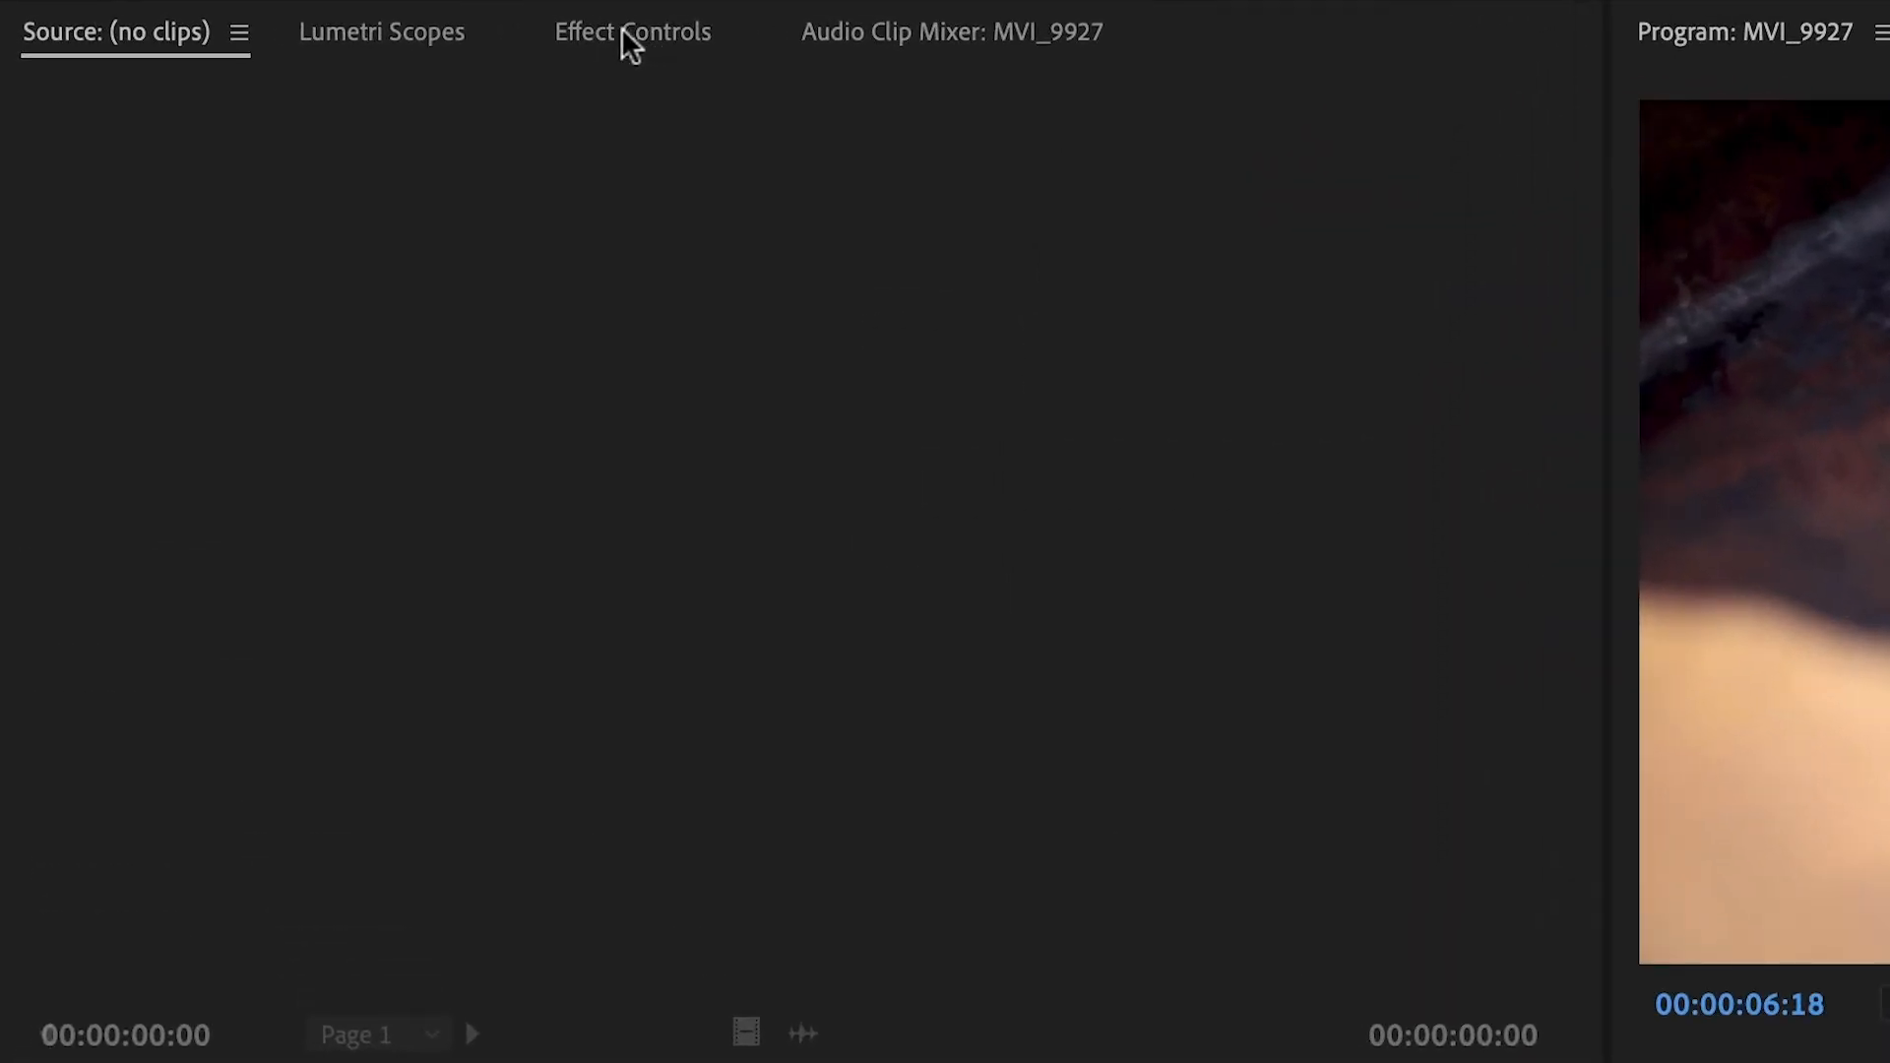
{"action": "left_click", "coordinate": [626, 31]}
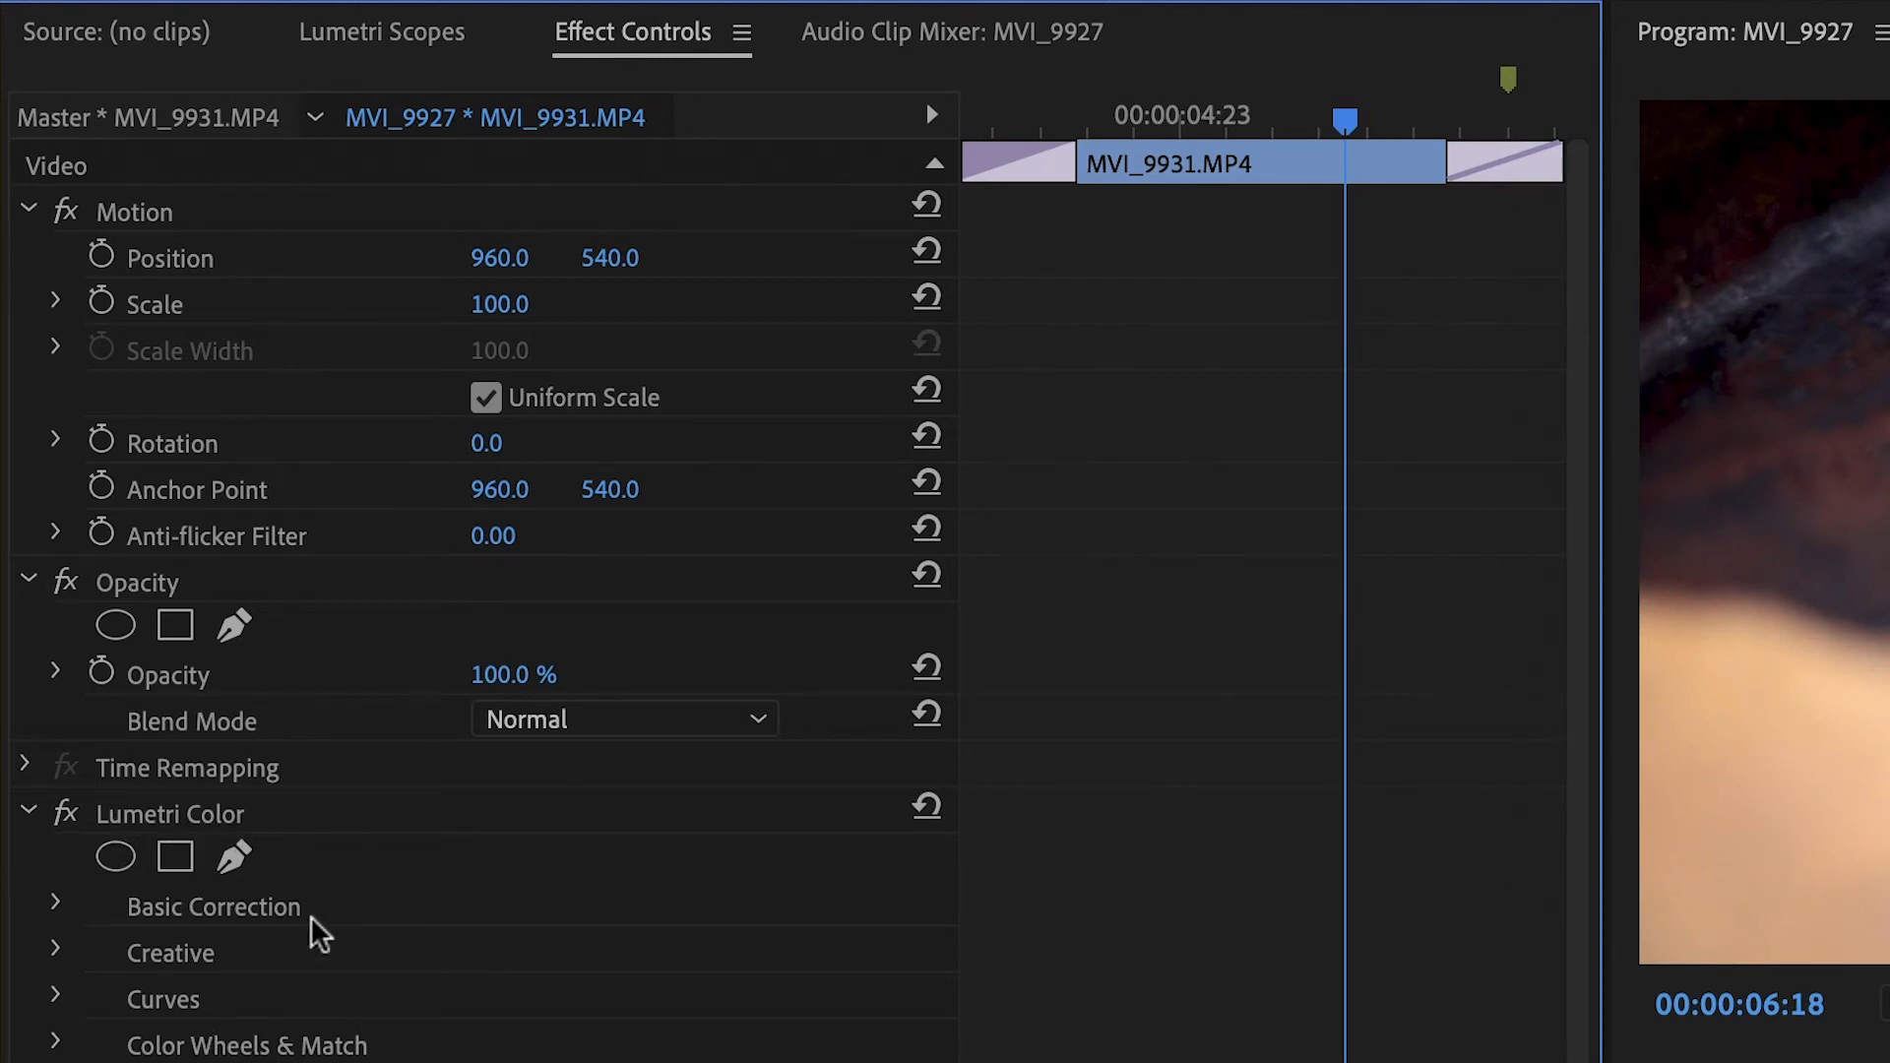
{"action": "left_click", "coordinate": [174, 819]}
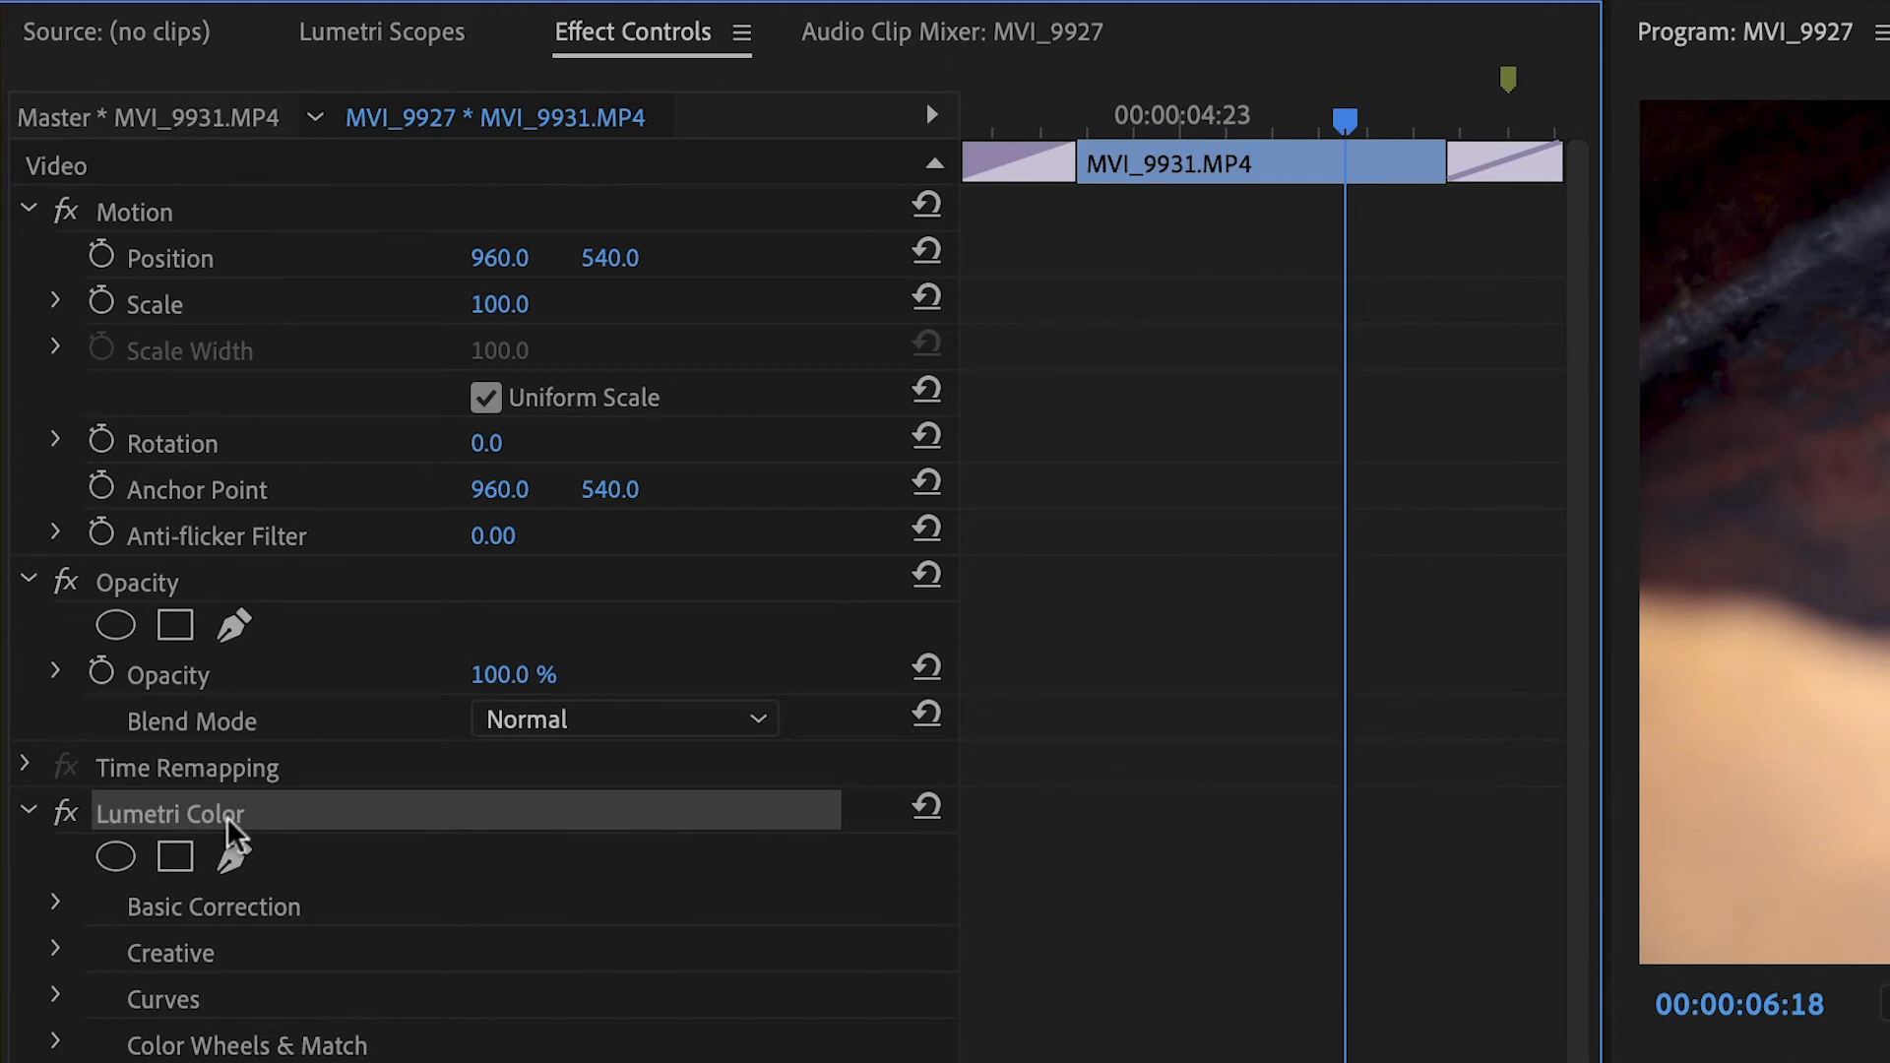
{"action": "right_click", "coordinate": [236, 845]}
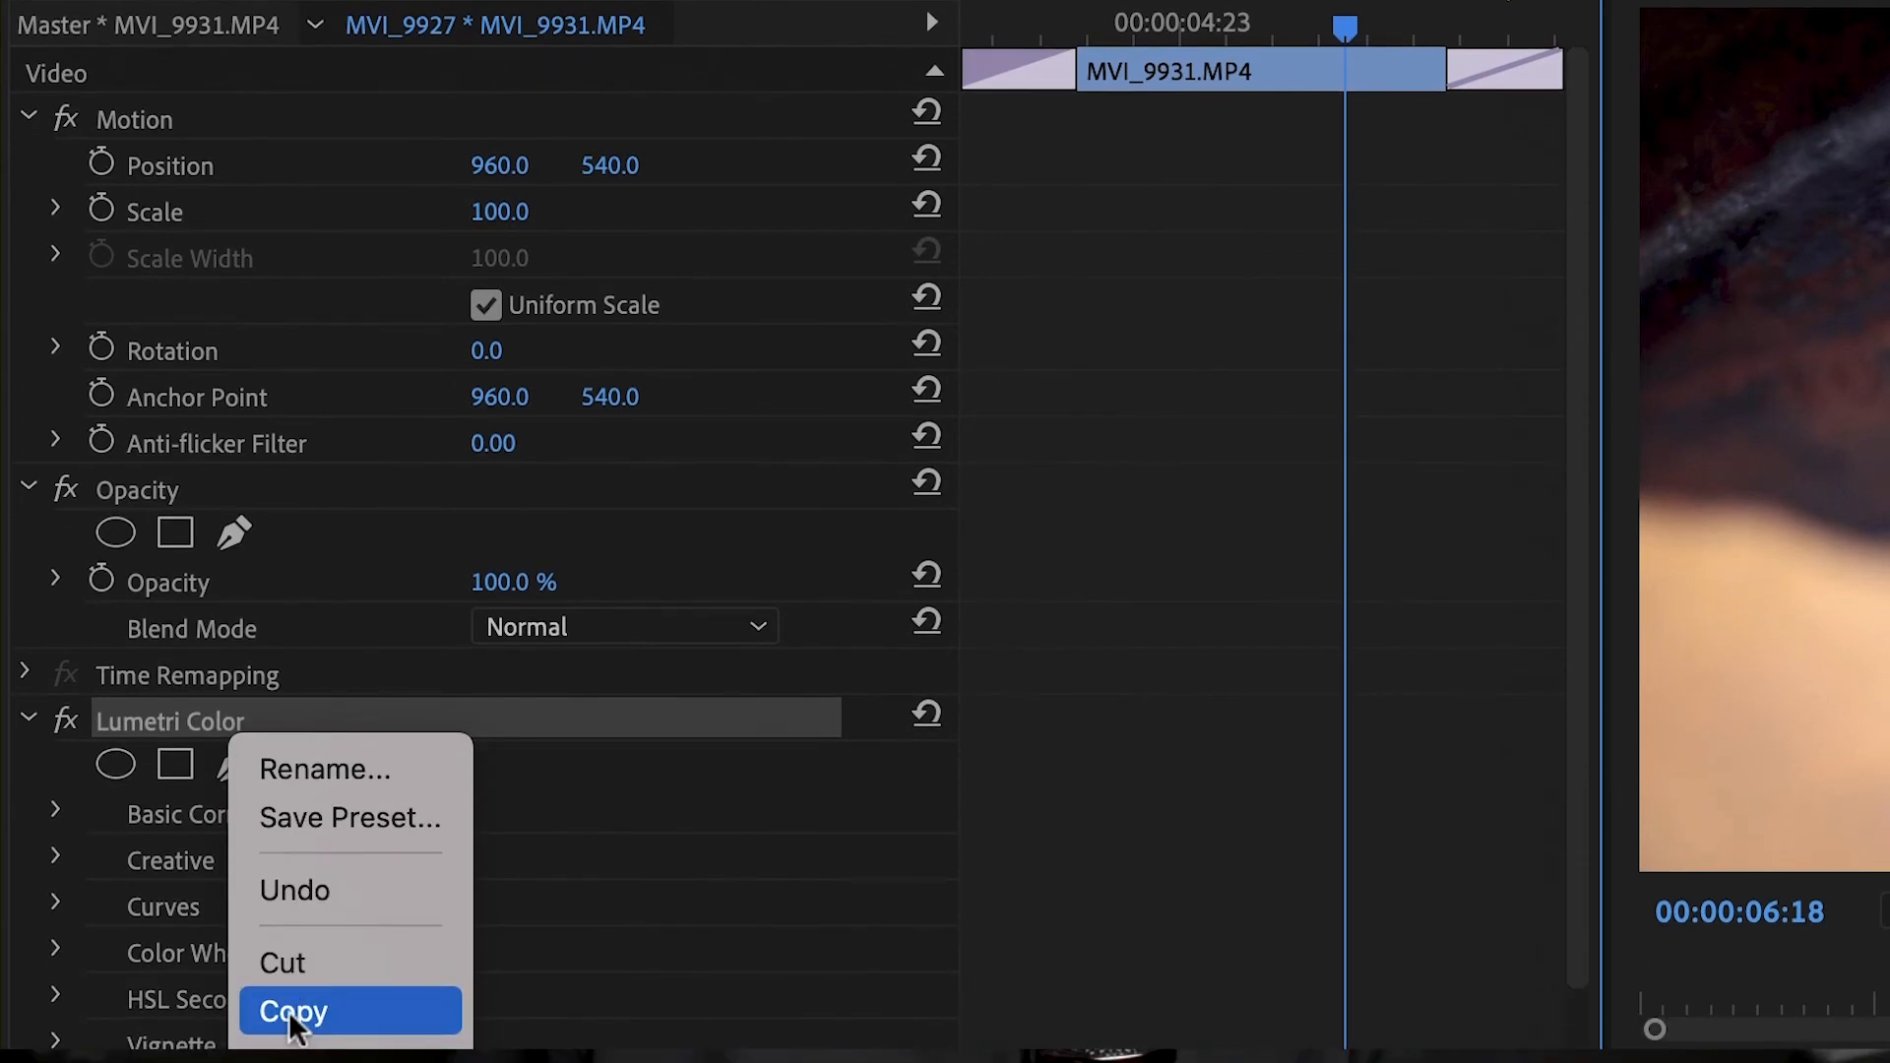
{"action": "left_click", "coordinate": [293, 1015]}
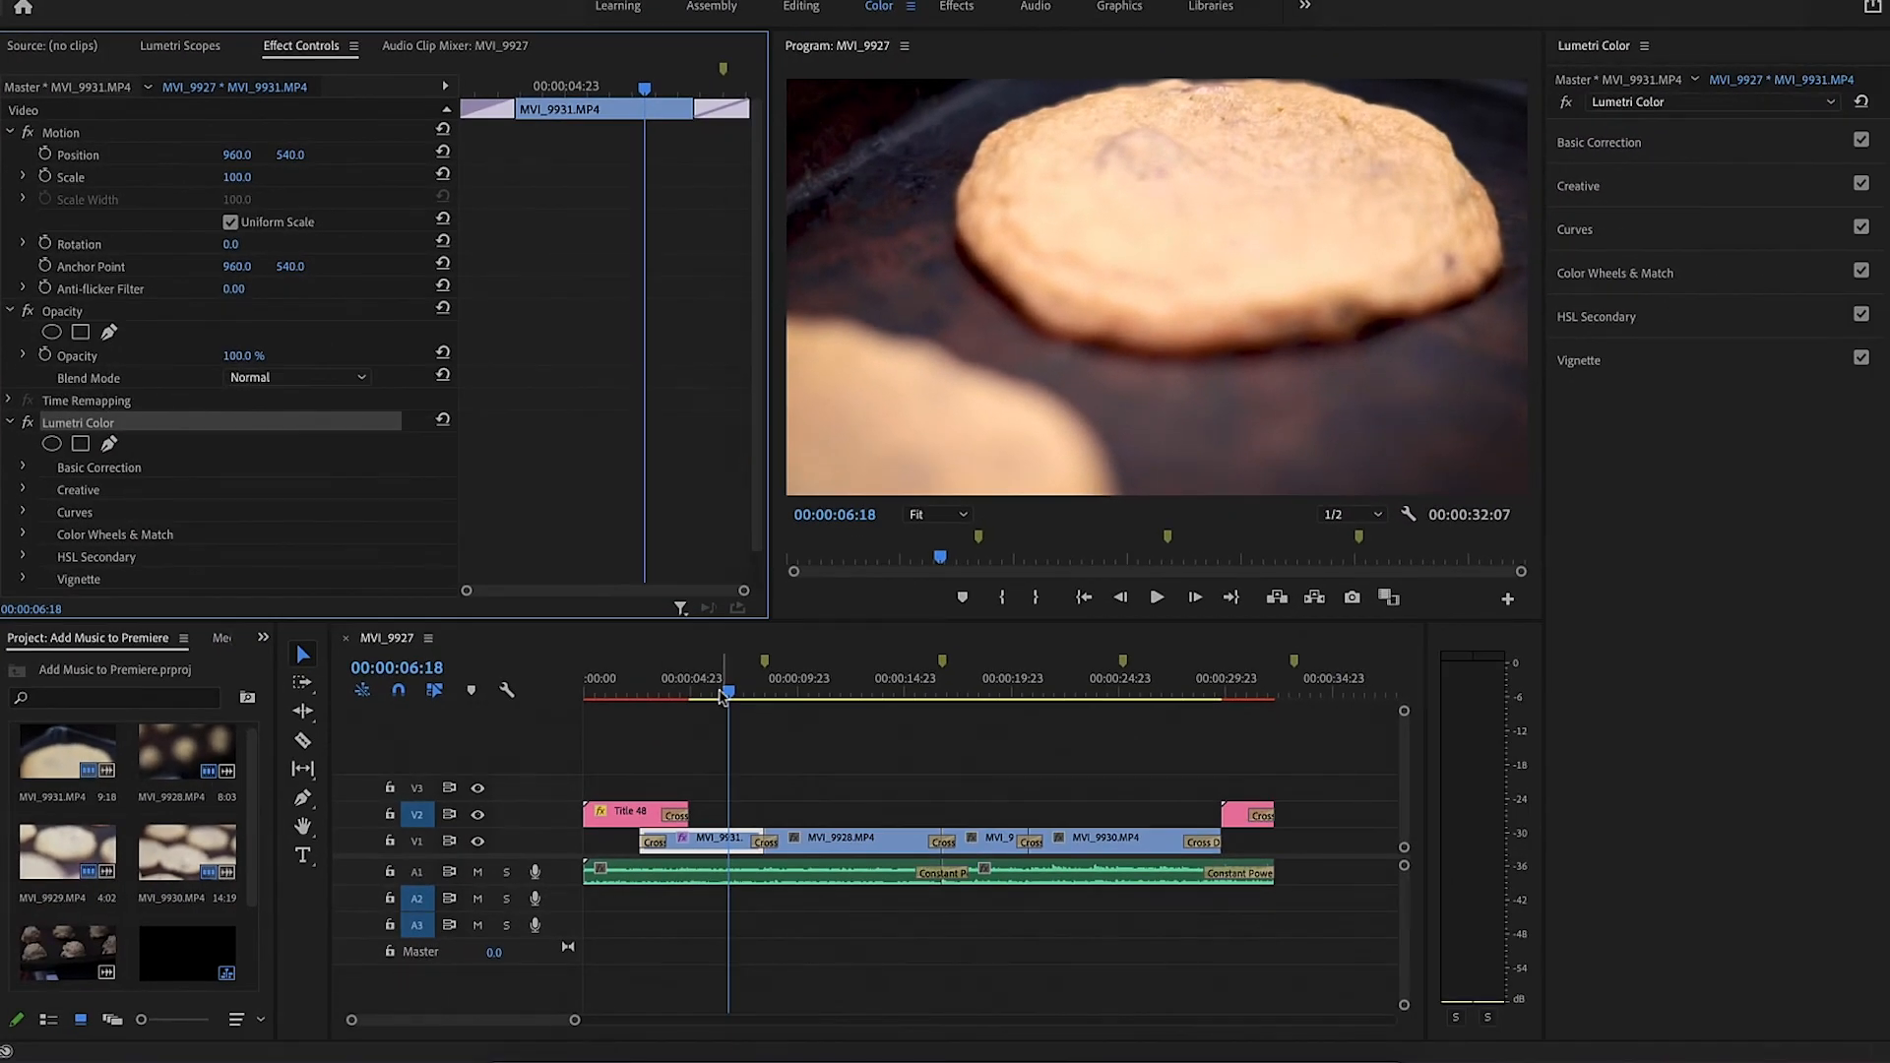
Paste the copied Lumetri Color effect onto clip MVI_9928.MP4
{"action": "left_click_drag", "start_coordinate": [726, 694], "coordinate": [828, 713]}
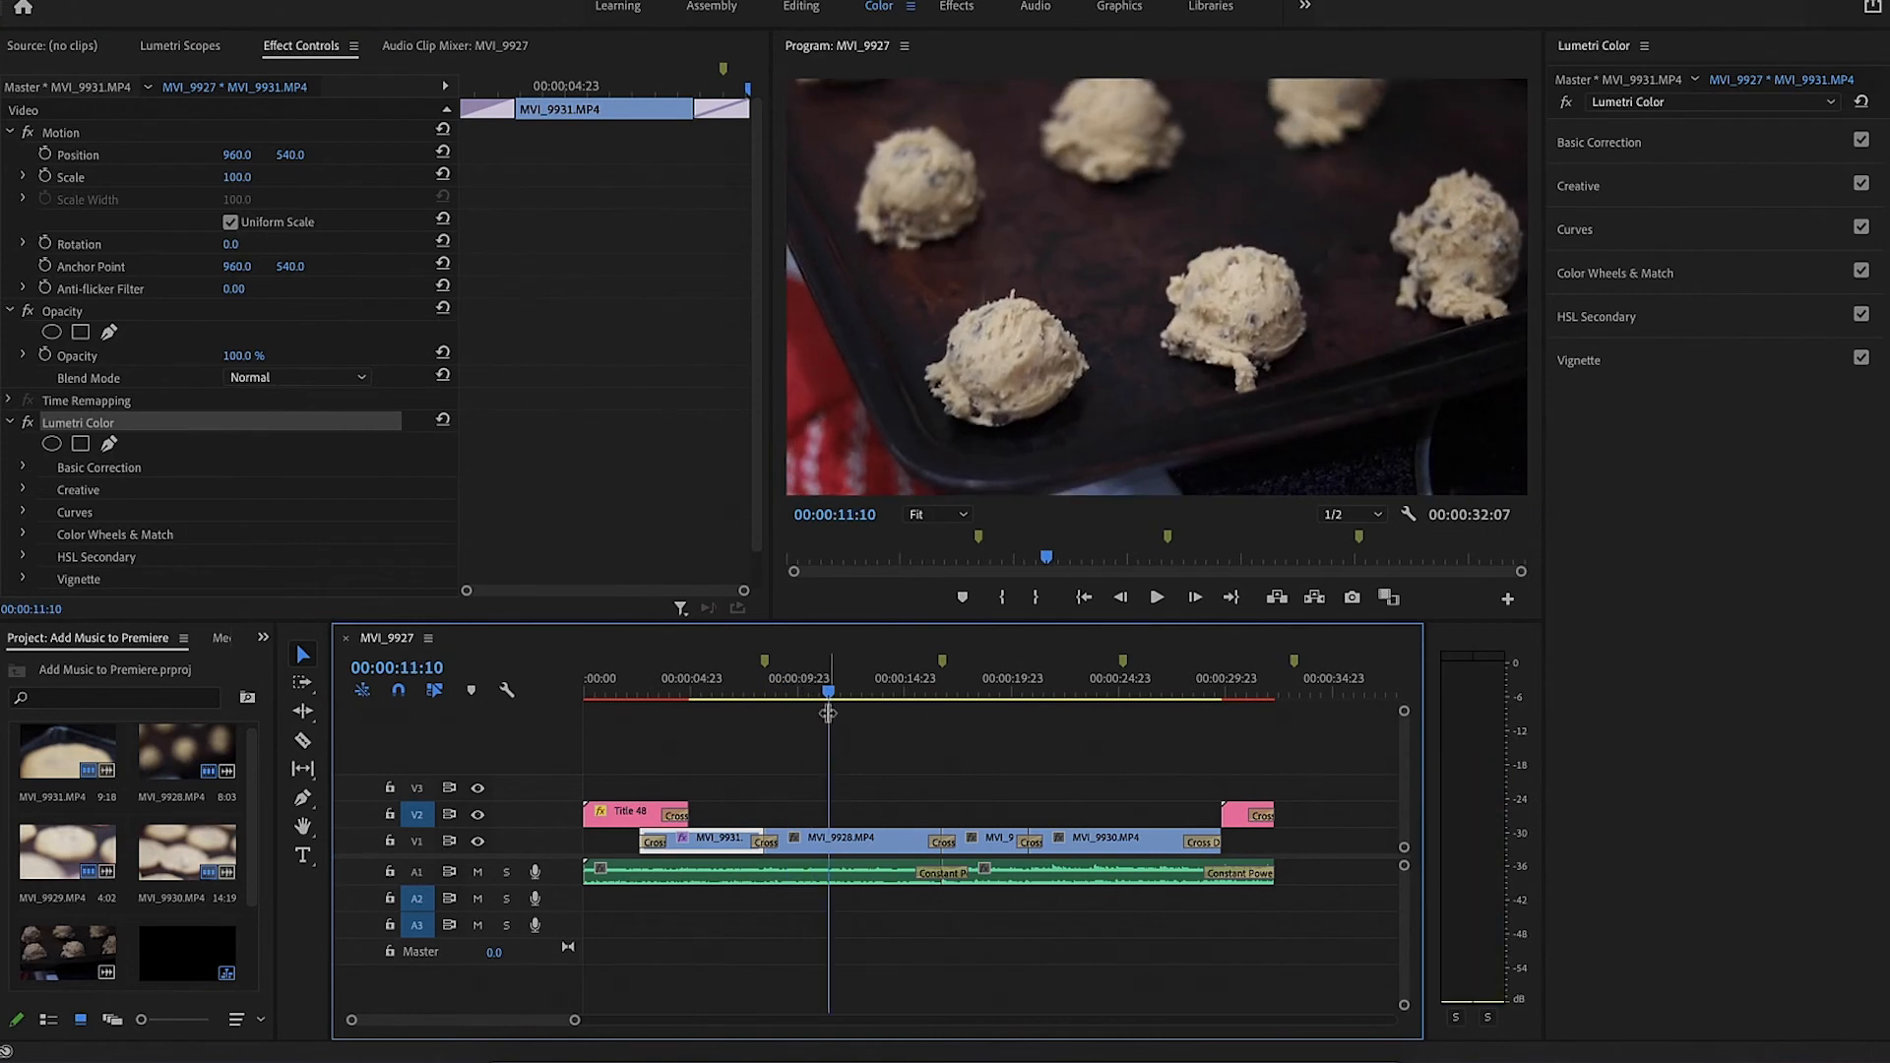
{"action": "left_click", "coordinate": [822, 848]}
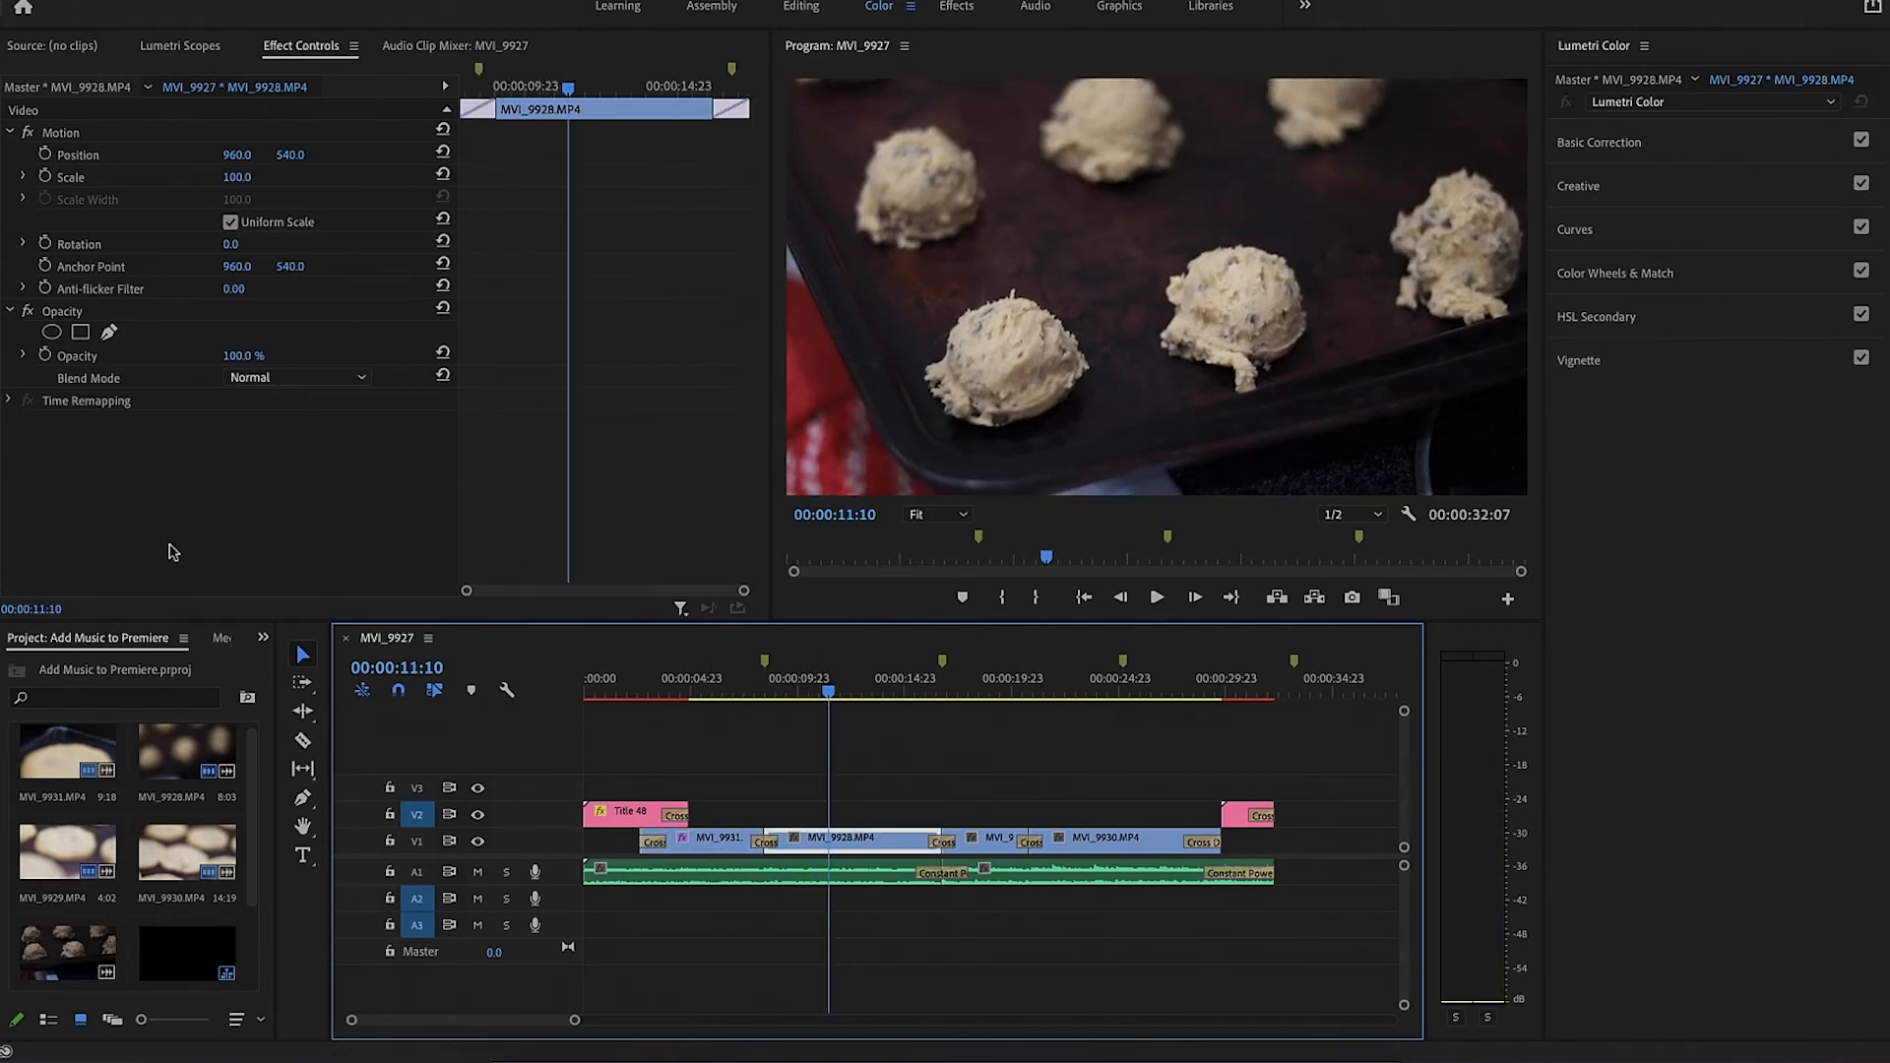
{"action": "right_click", "coordinate": [106, 442]}
{"action": "left_click", "coordinate": [150, 607]}
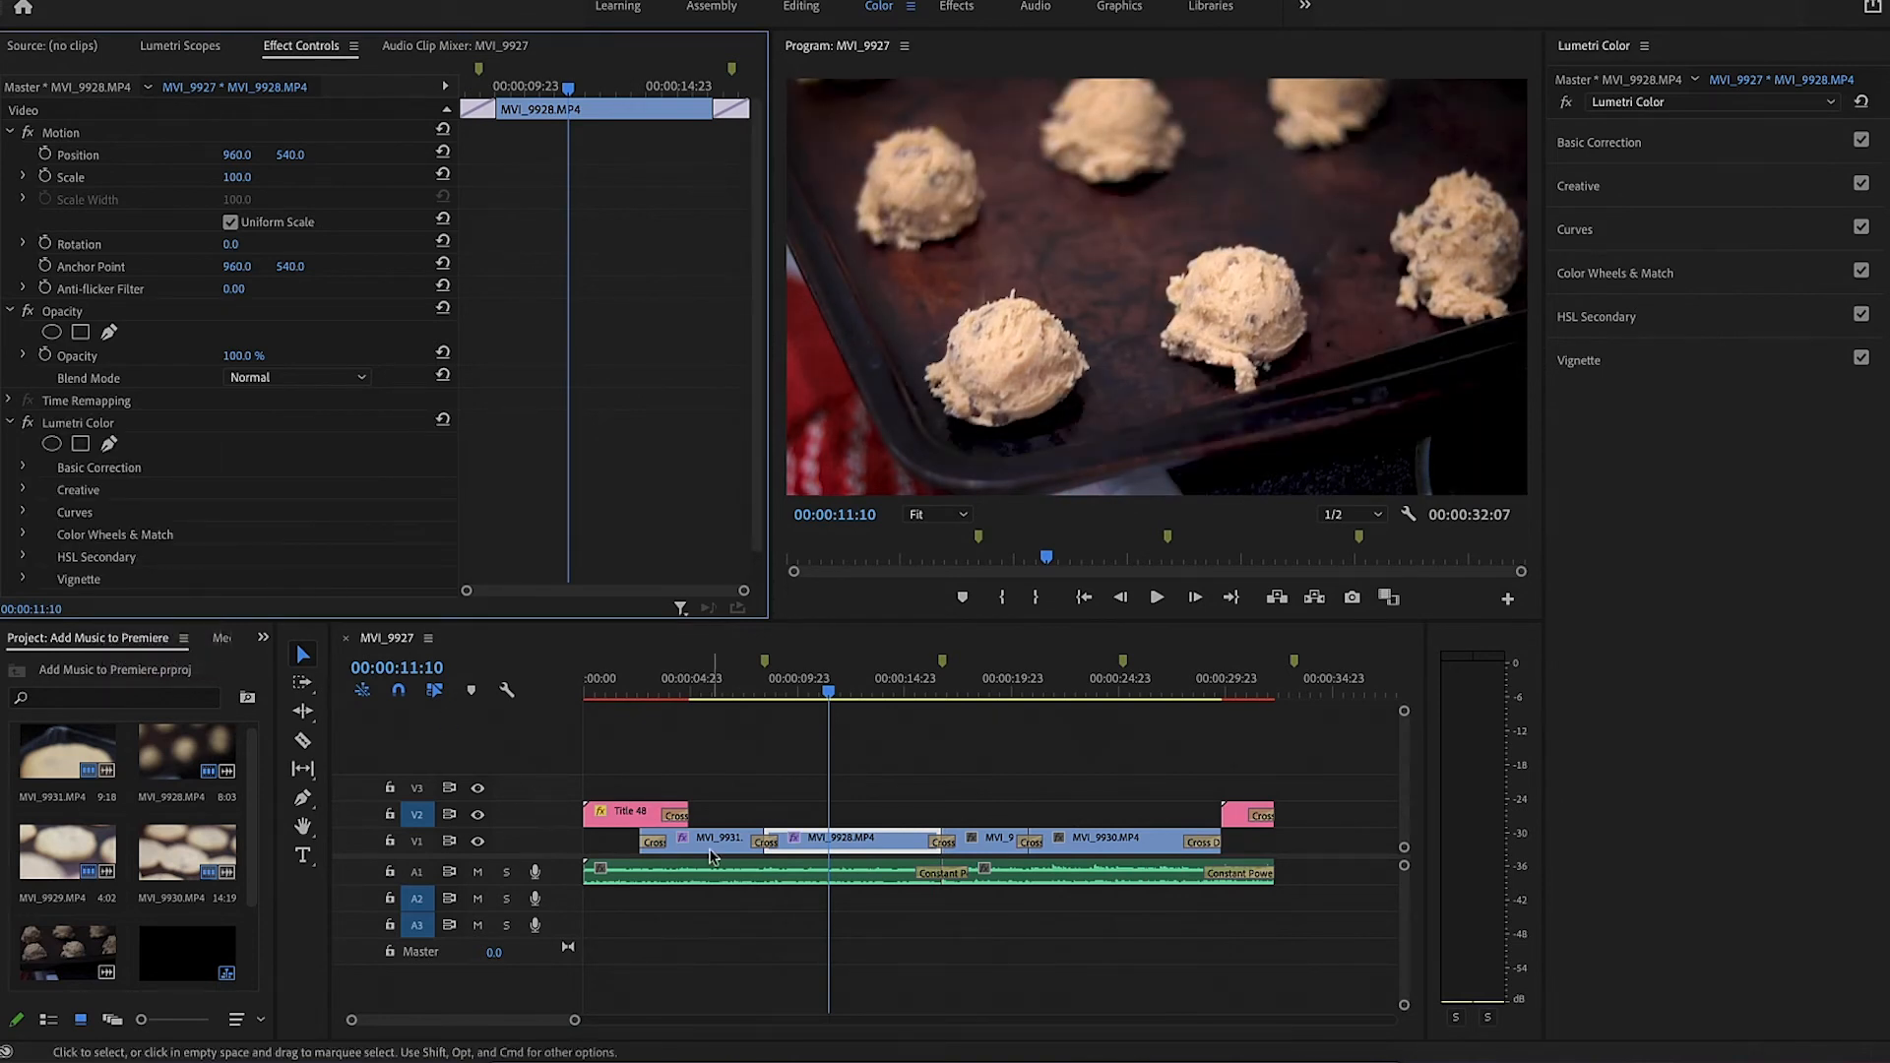
Paste the same Lumetri Color effect onto clips MVI_9929.MP4 and MVI_9930.MP4
{"action": "left_click", "coordinate": [982, 853]}
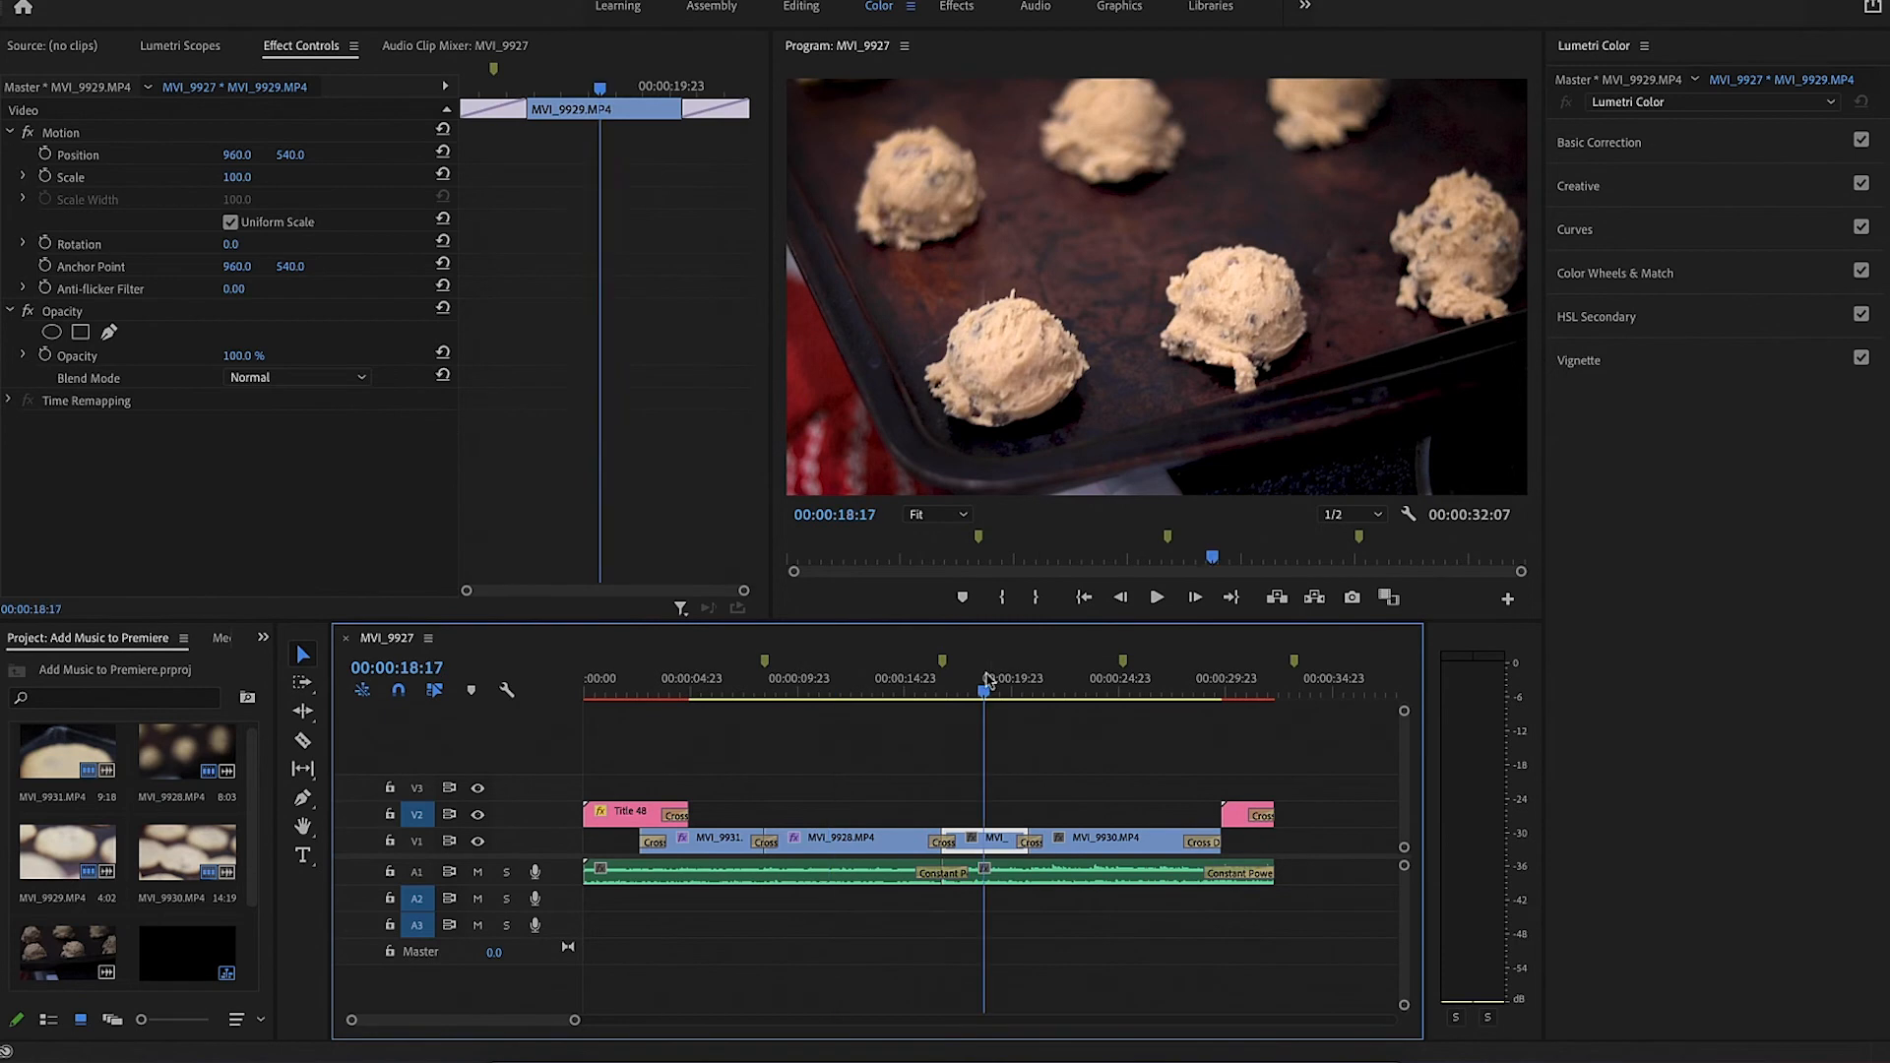
{"action": "right_click", "coordinate": [261, 495]}
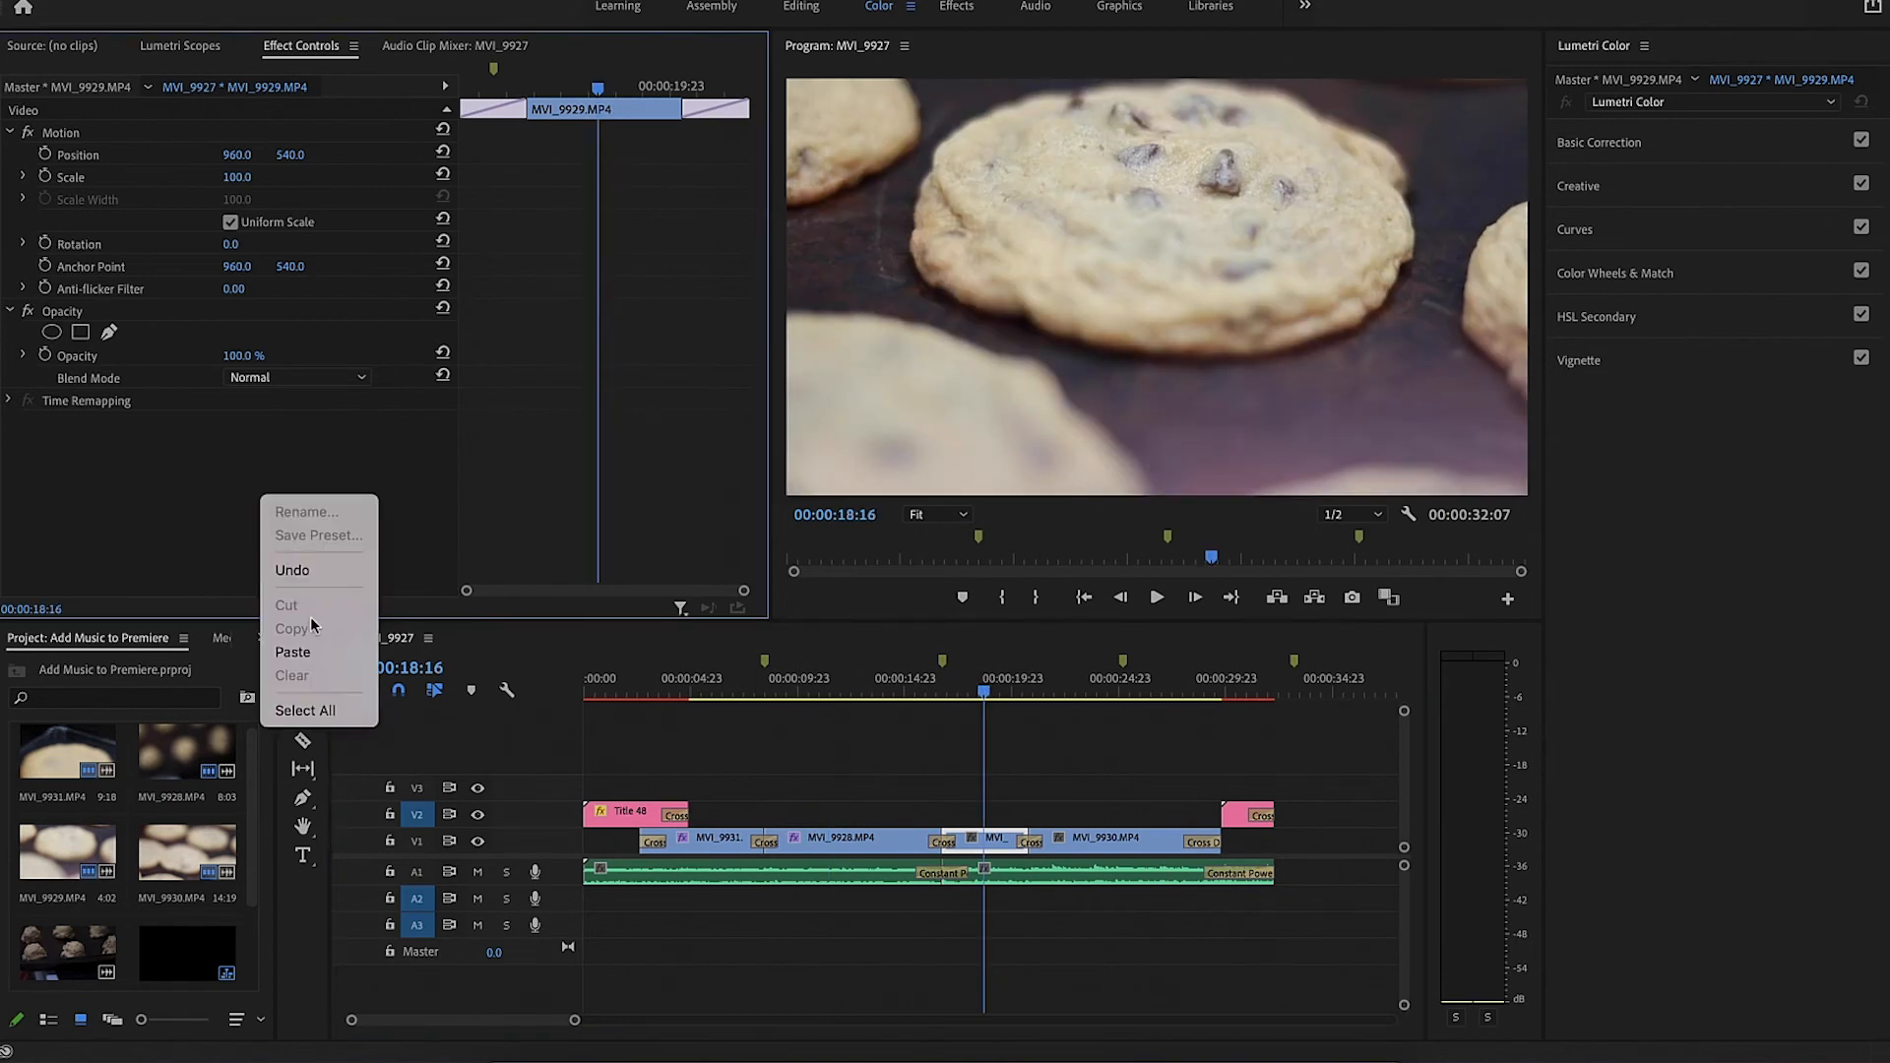
{"action": "left_click", "coordinate": [292, 652]}
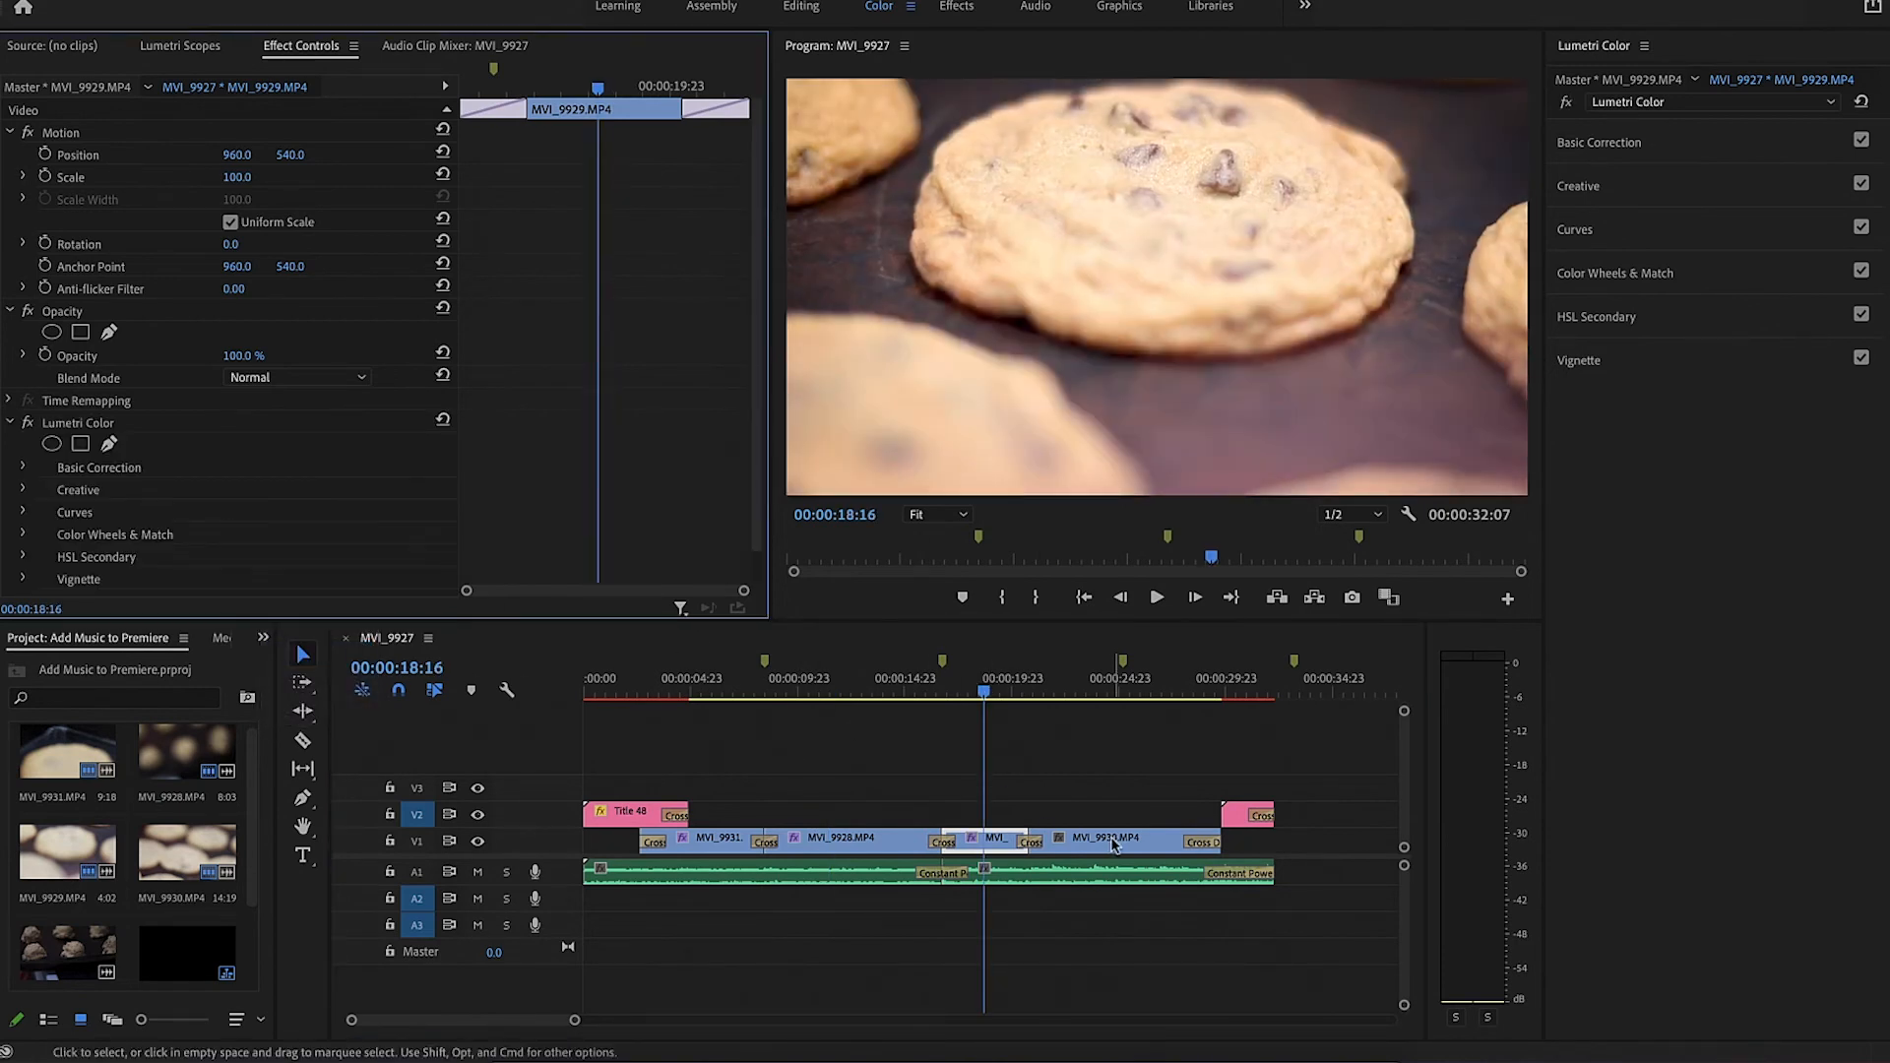
{"action": "left_click", "coordinate": [1113, 844]}
{"action": "right_click", "coordinate": [174, 473]}
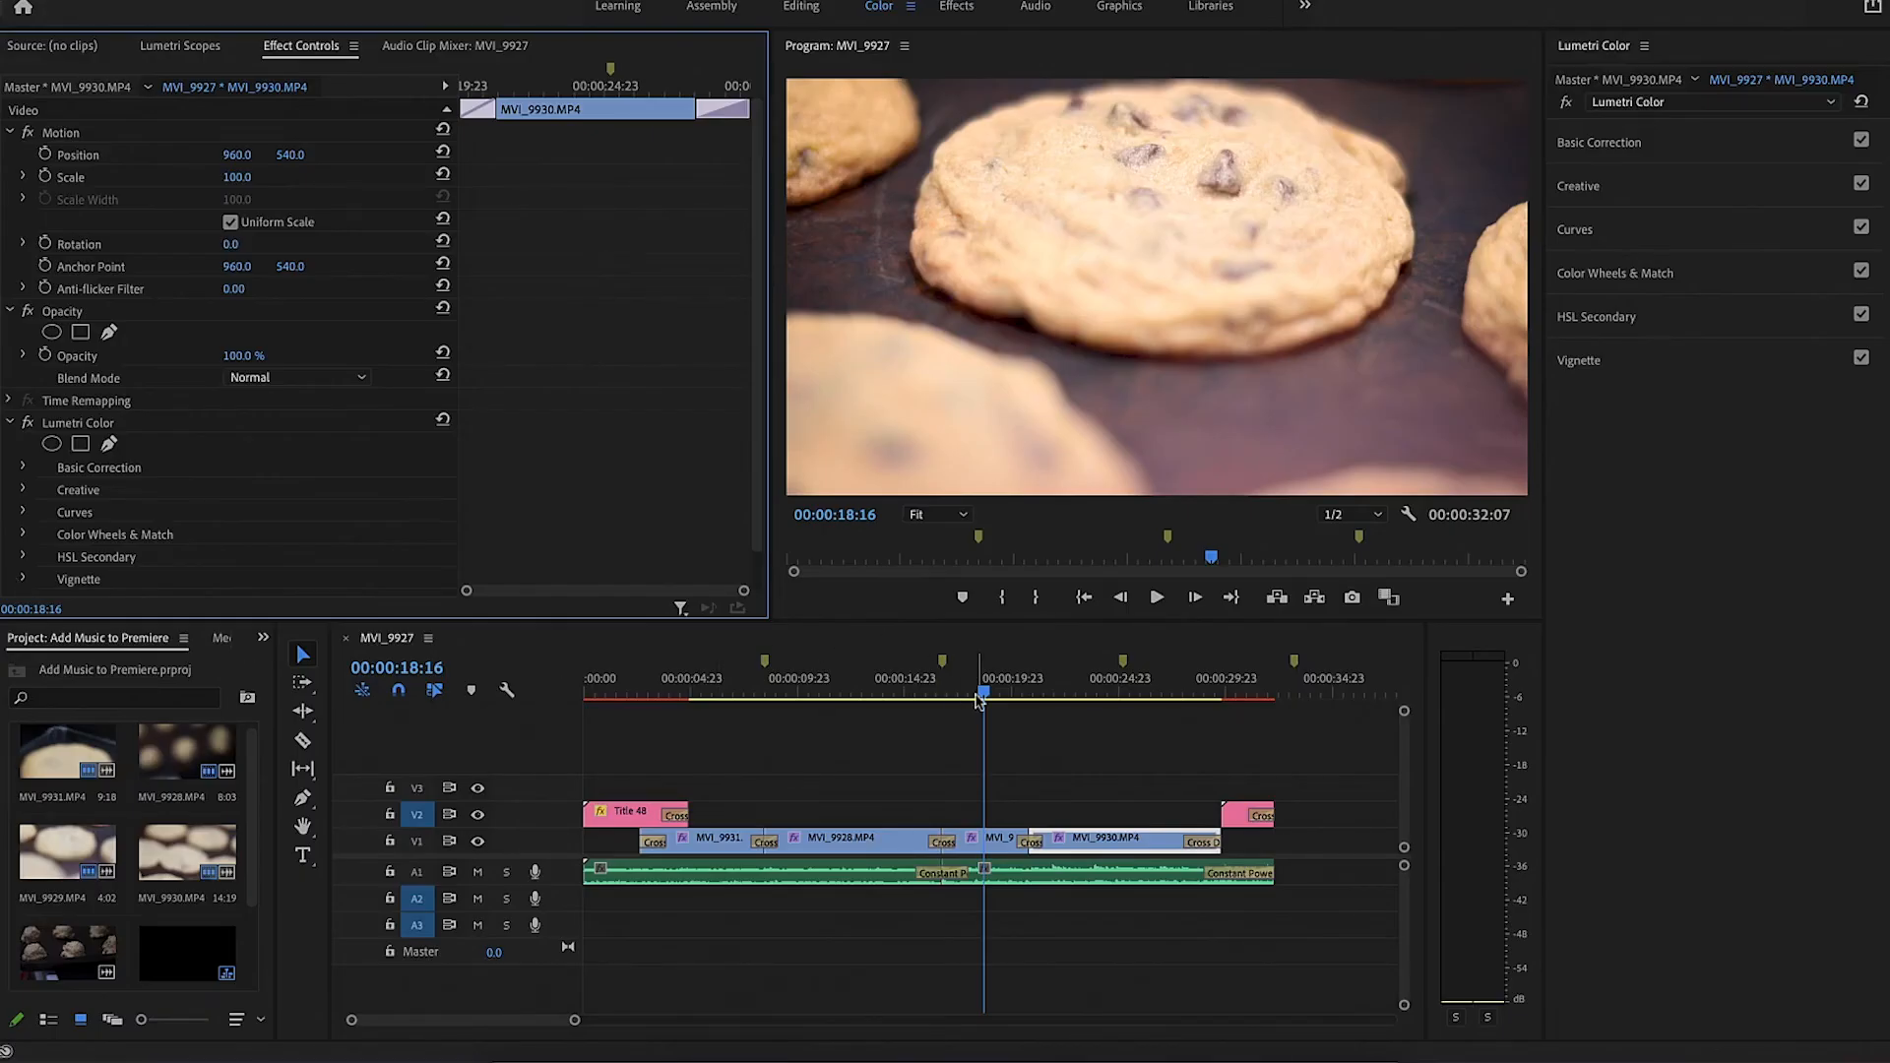
Raise the Contrast of clip MVI_9928.MP4 to 5.0 in its Basic Correction
{"action": "left_click_drag", "start_coordinate": [978, 699], "coordinate": [817, 848]}
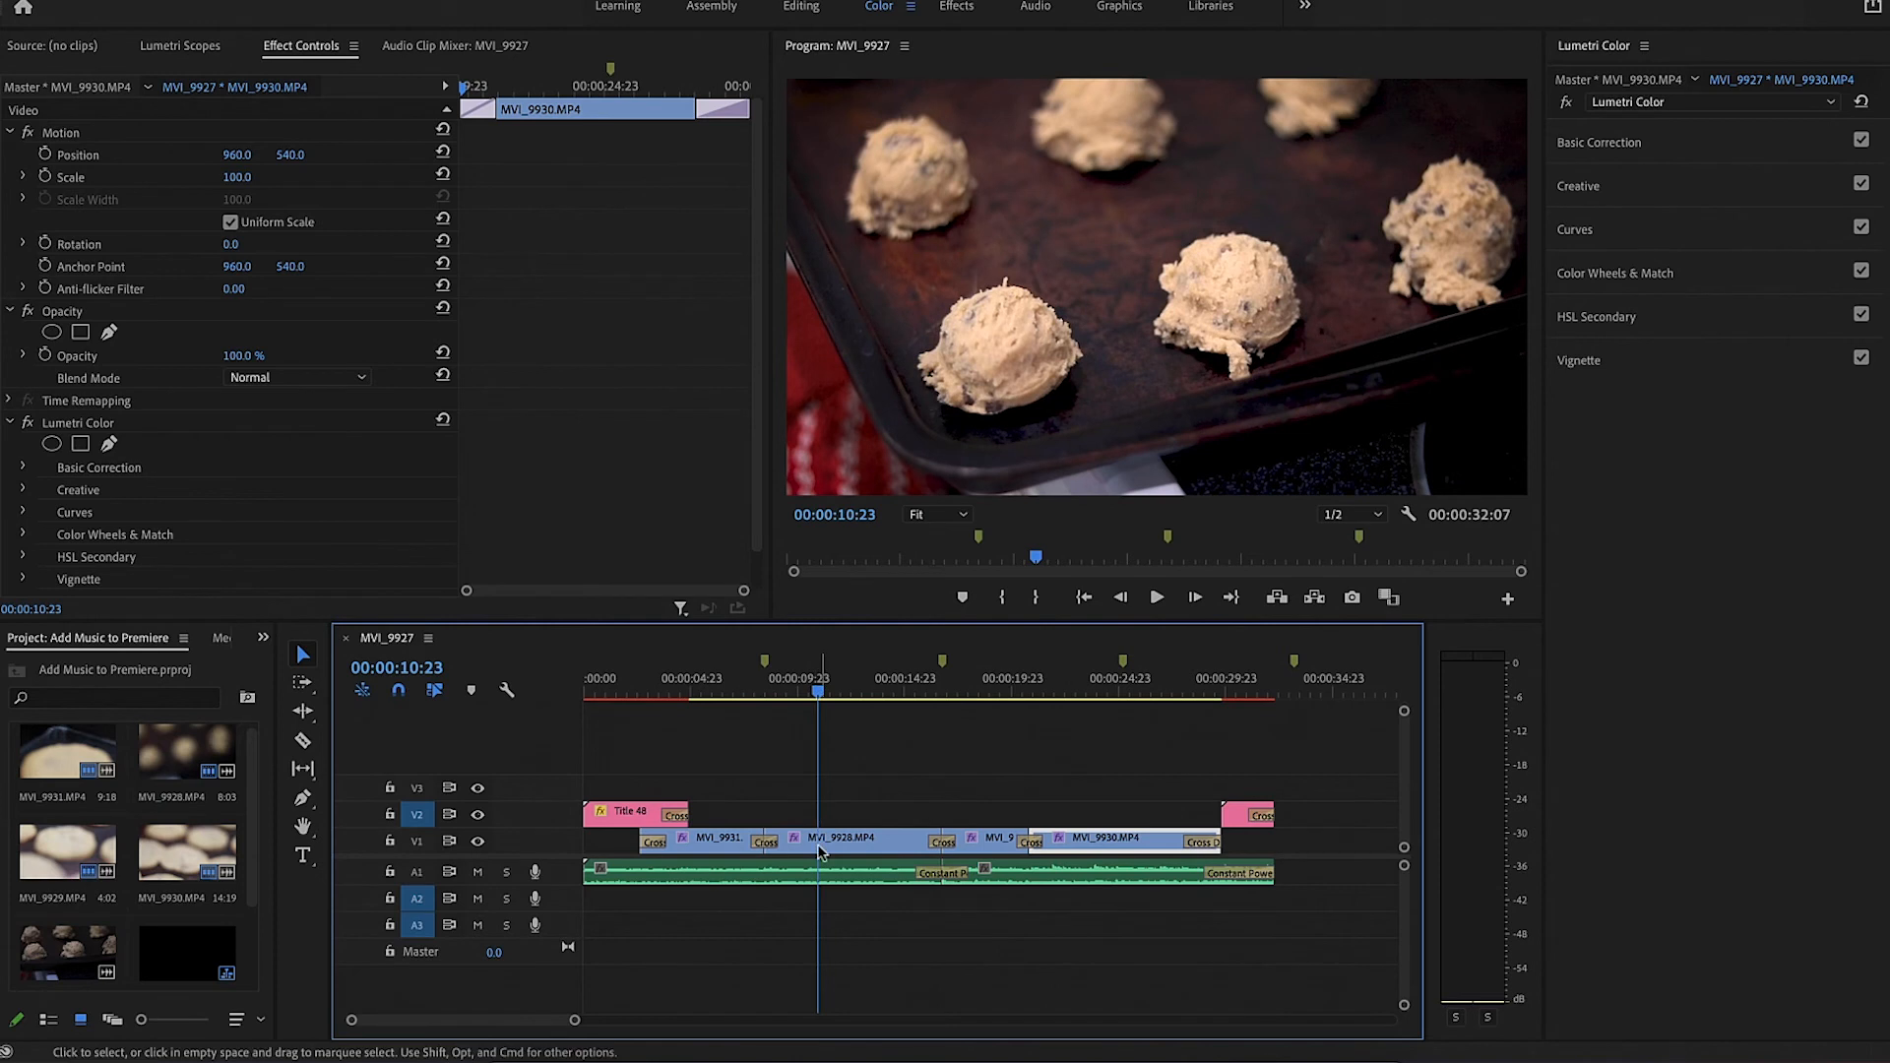
{"action": "left_click_drag", "start_coordinate": [825, 707], "coordinate": [822, 707]}
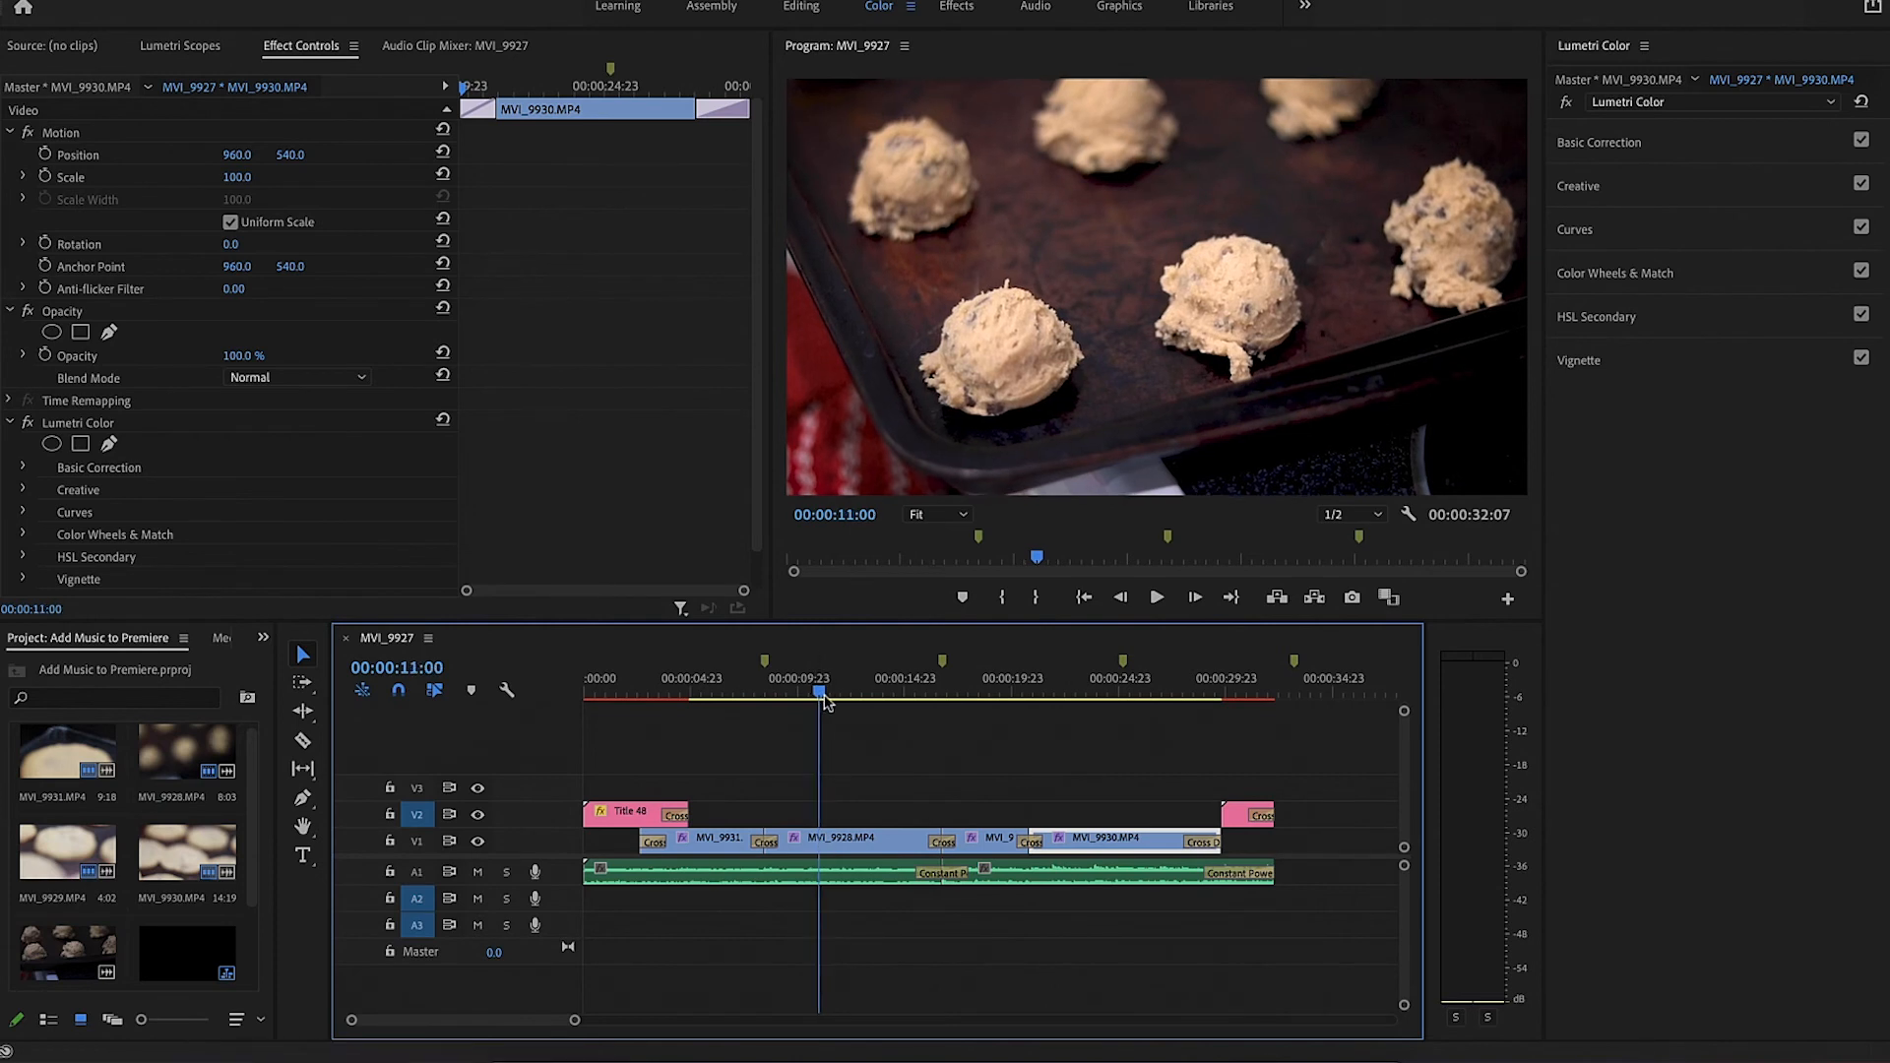
{"action": "left_click", "coordinate": [859, 848]}
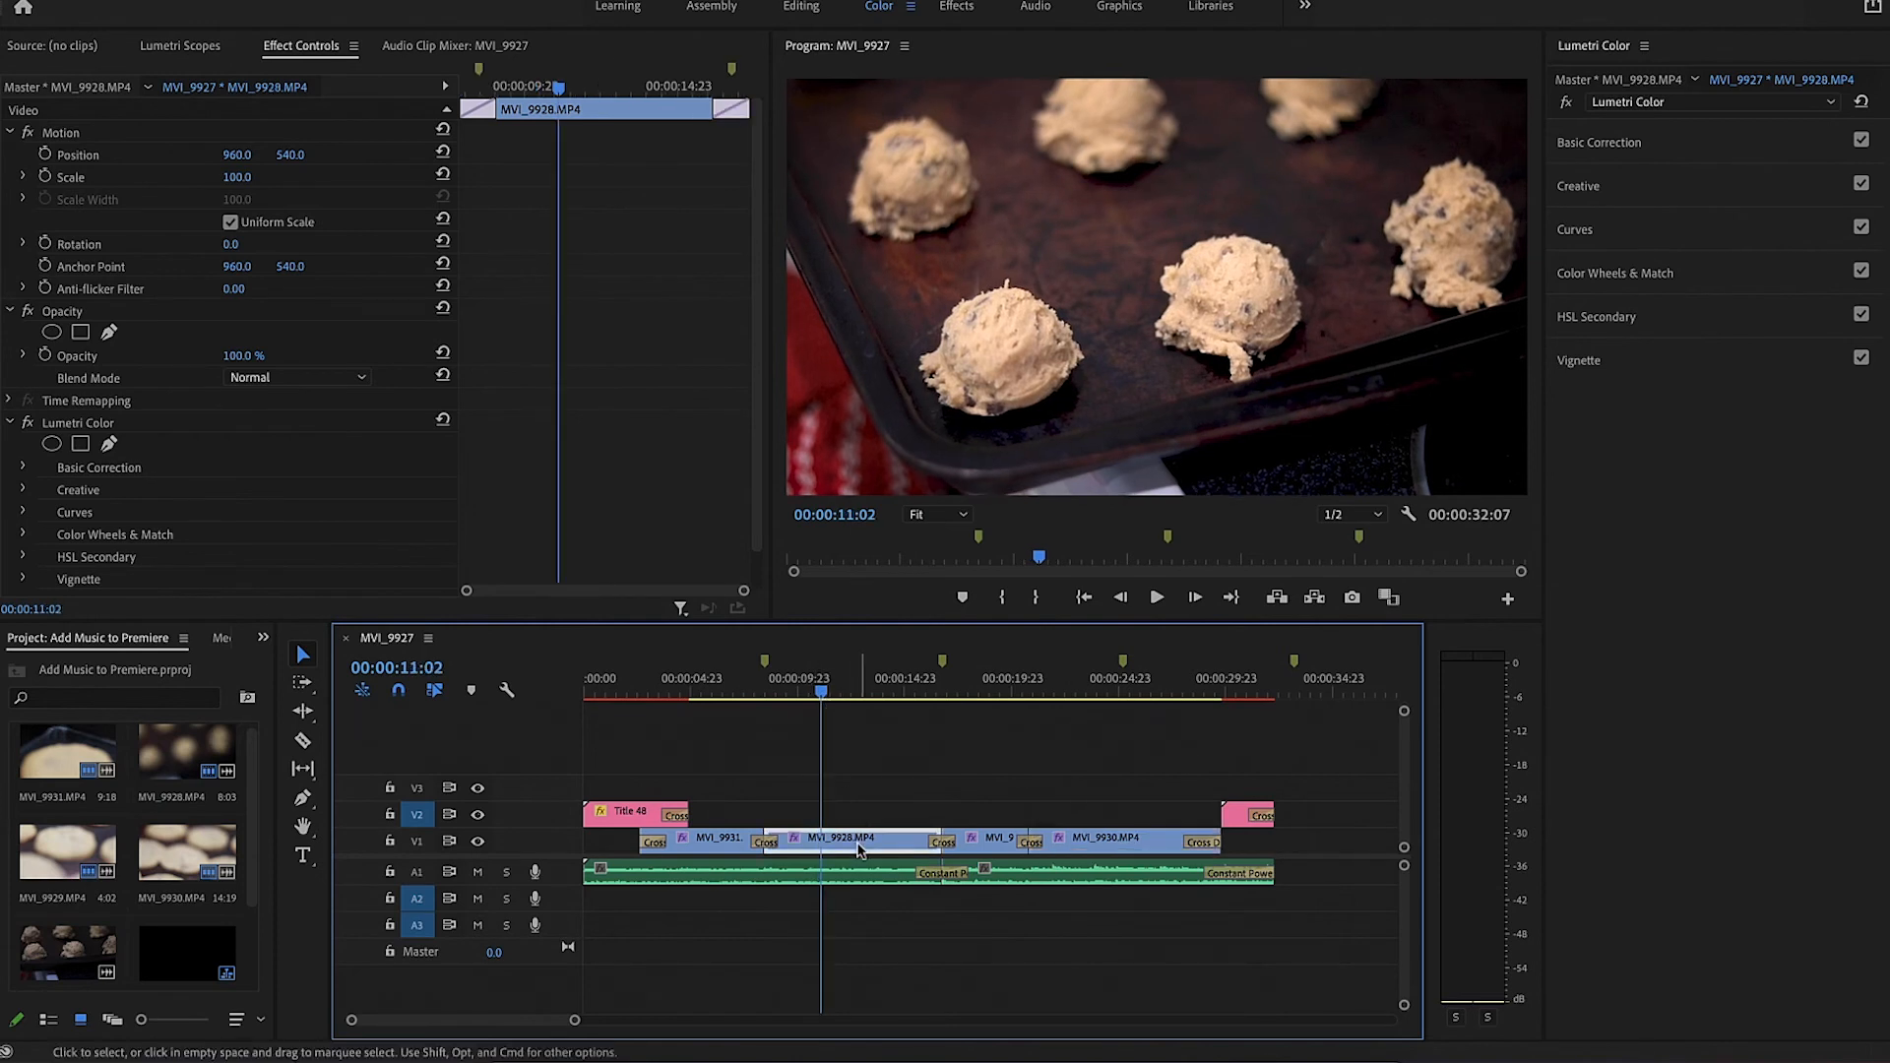
{"action": "left_click", "coordinate": [1622, 144]}
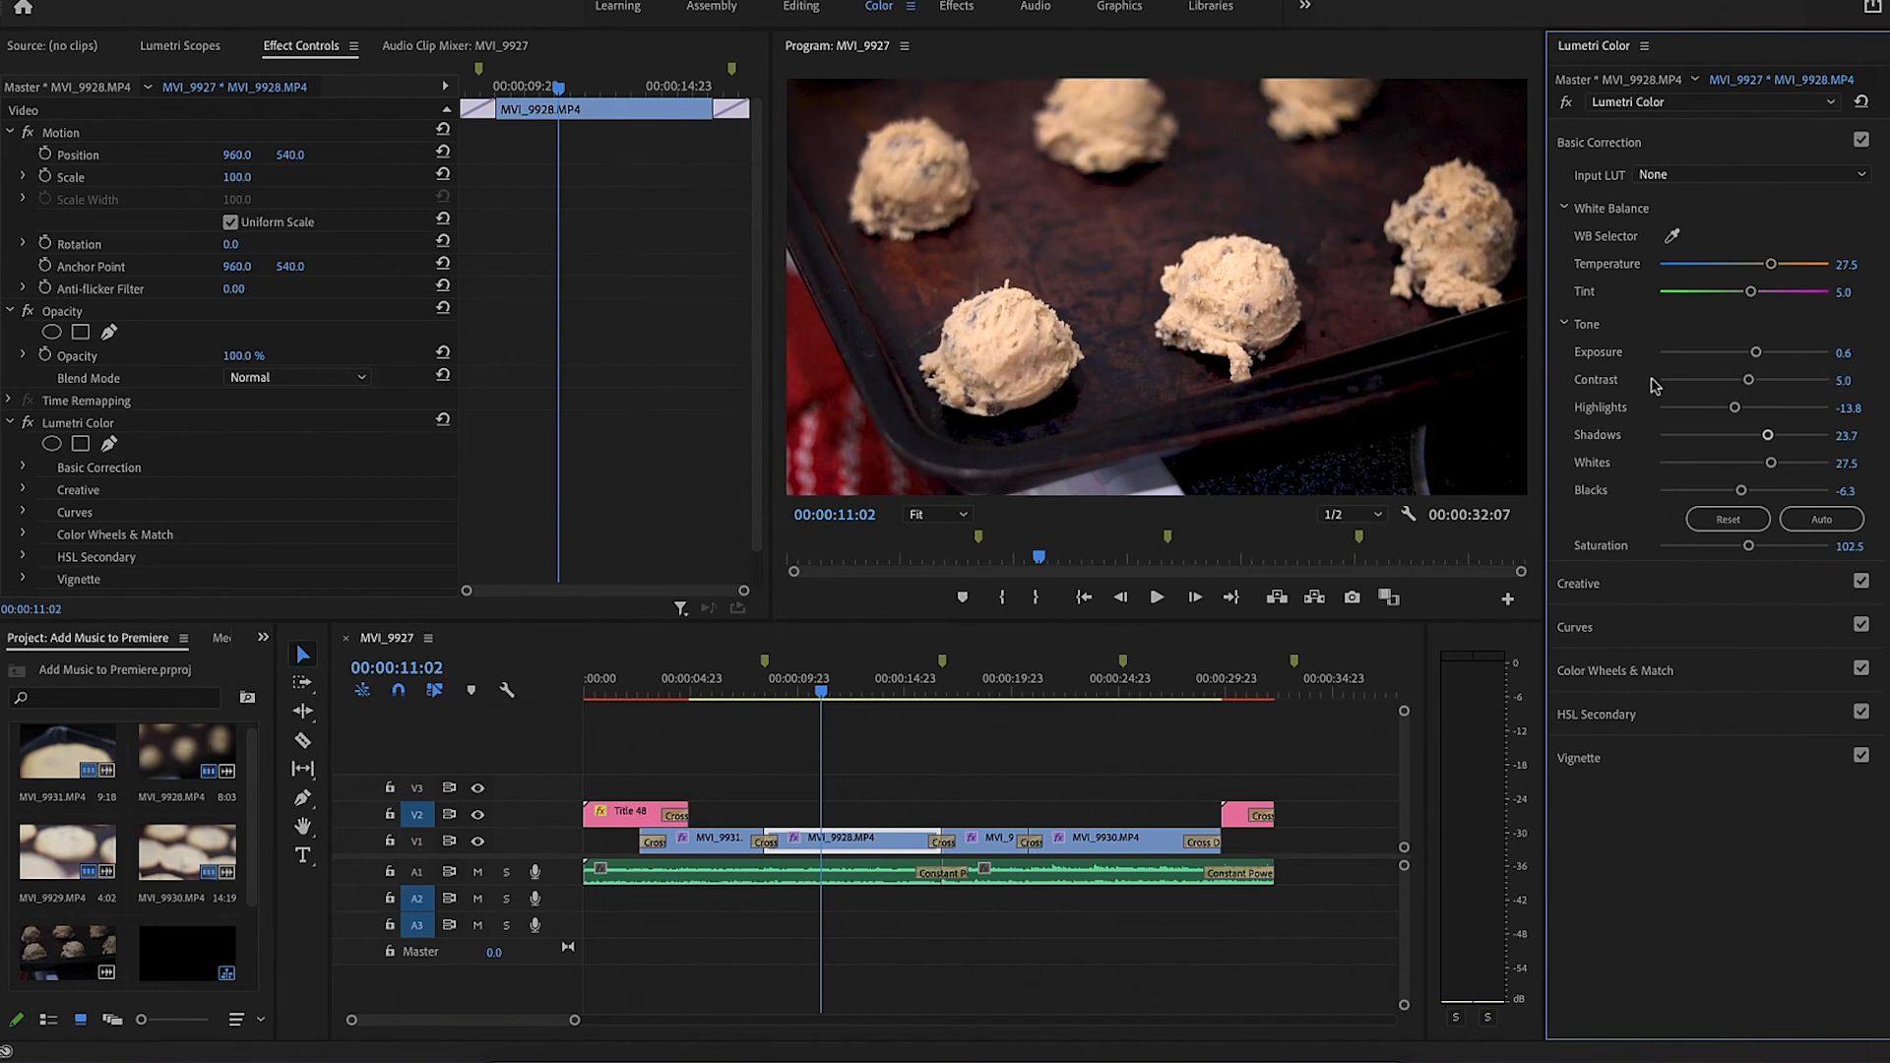
Lower the Exposure of clip MVI_9930.MP4 to 0.3
{"action": "left_click_drag", "start_coordinate": [827, 694], "coordinate": [1105, 701]}
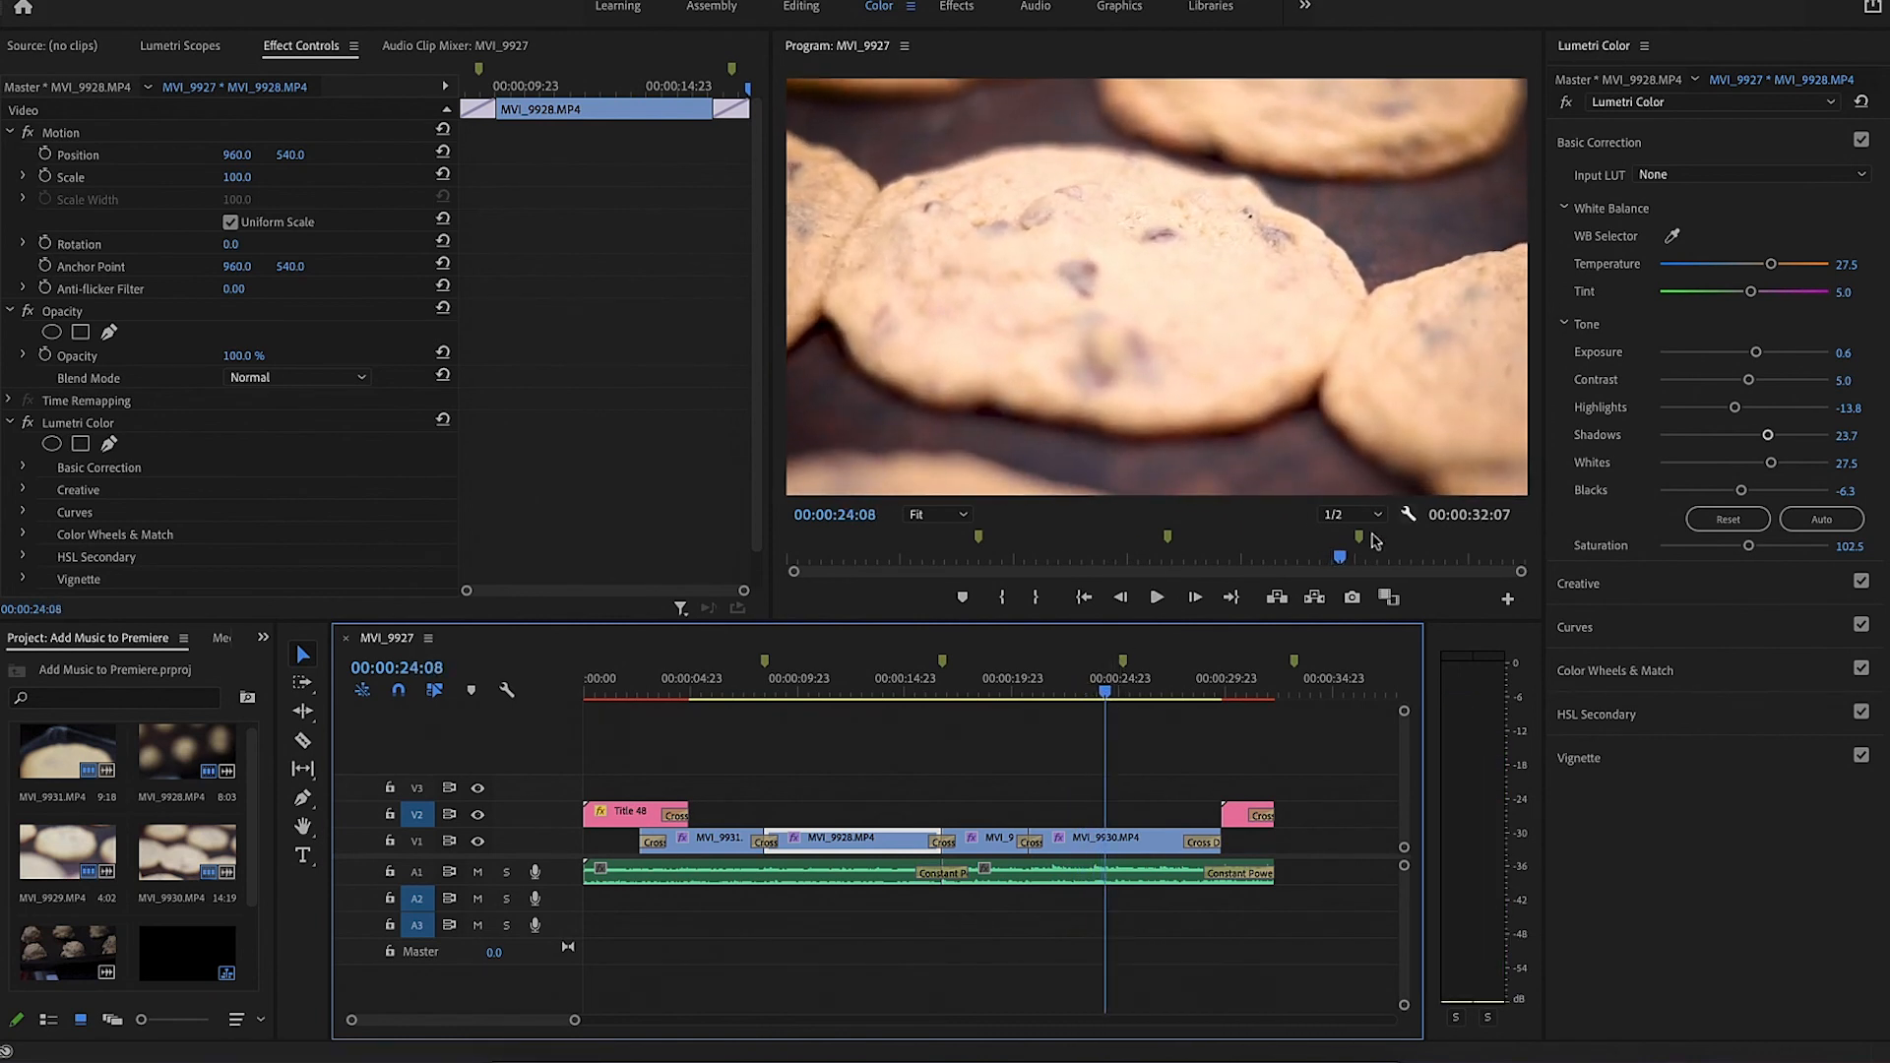
{"action": "left_click", "coordinate": [1182, 835]}
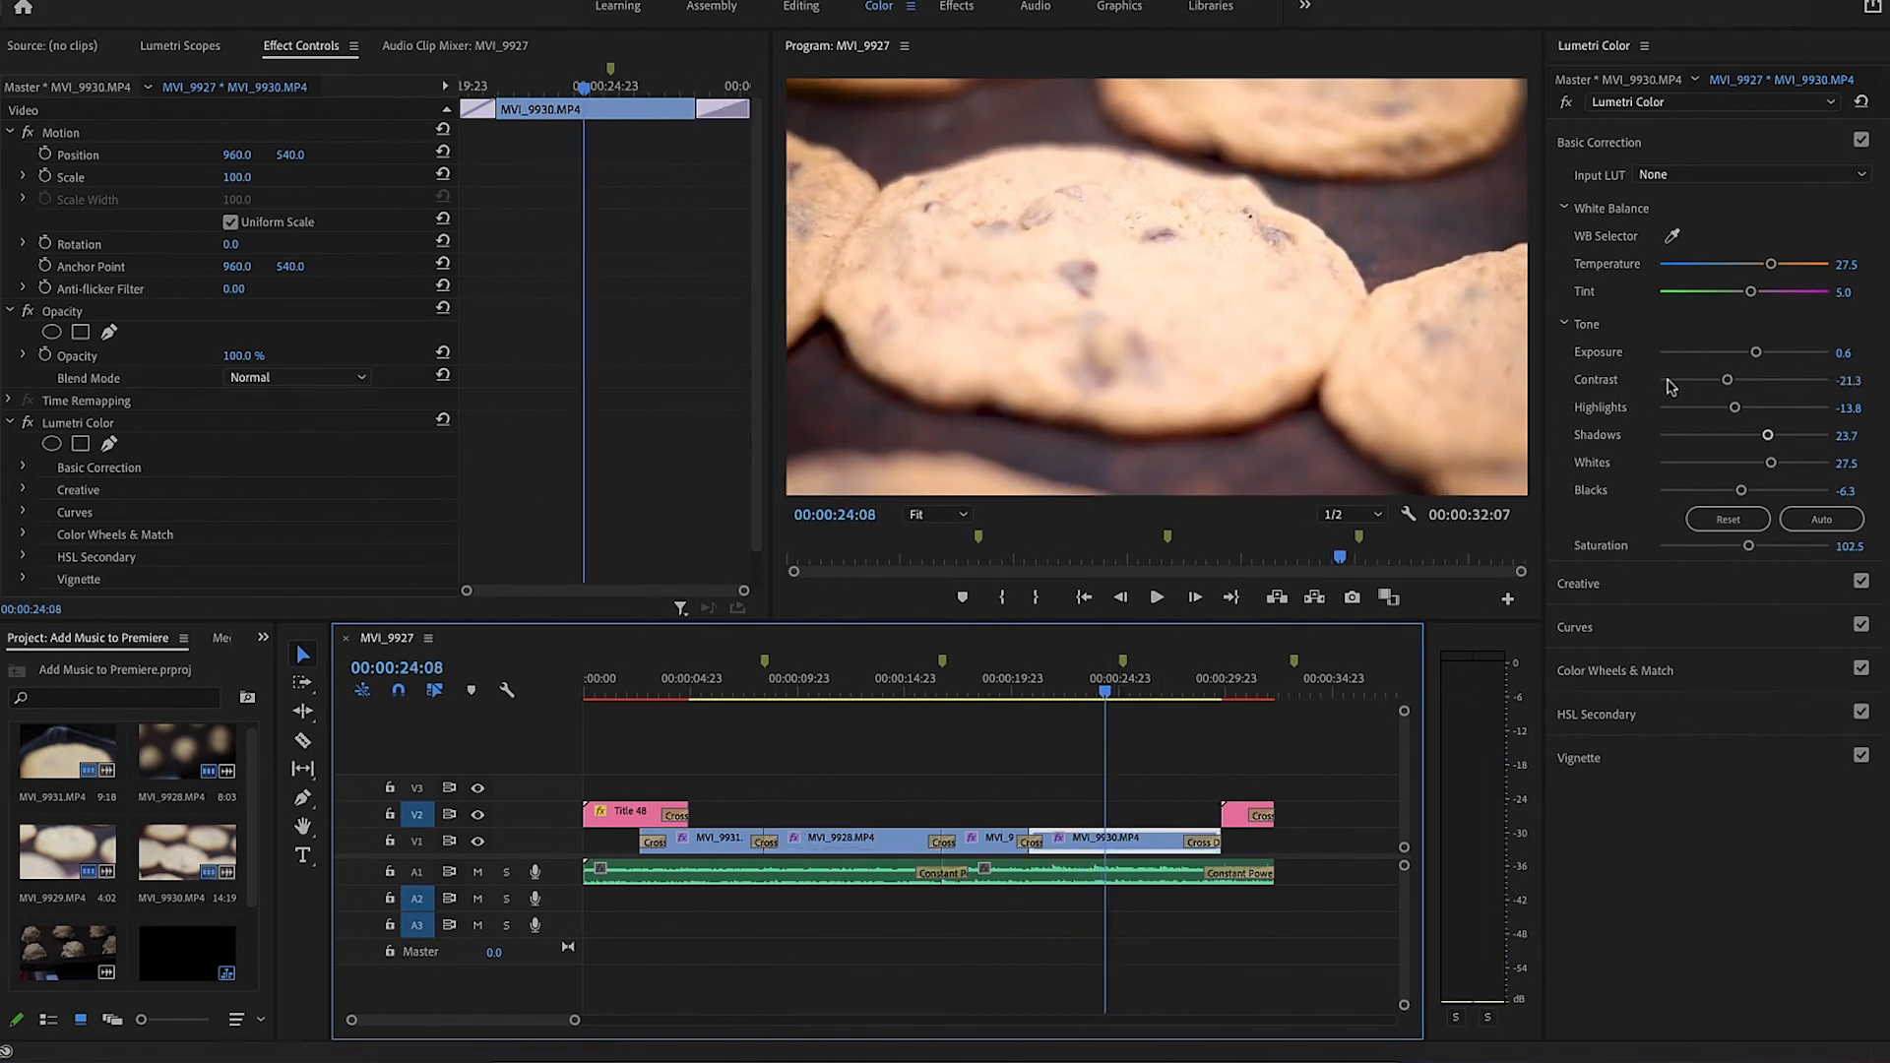
{"action": "left_click_drag", "start_coordinate": [1757, 353], "coordinate": [1749, 355]}
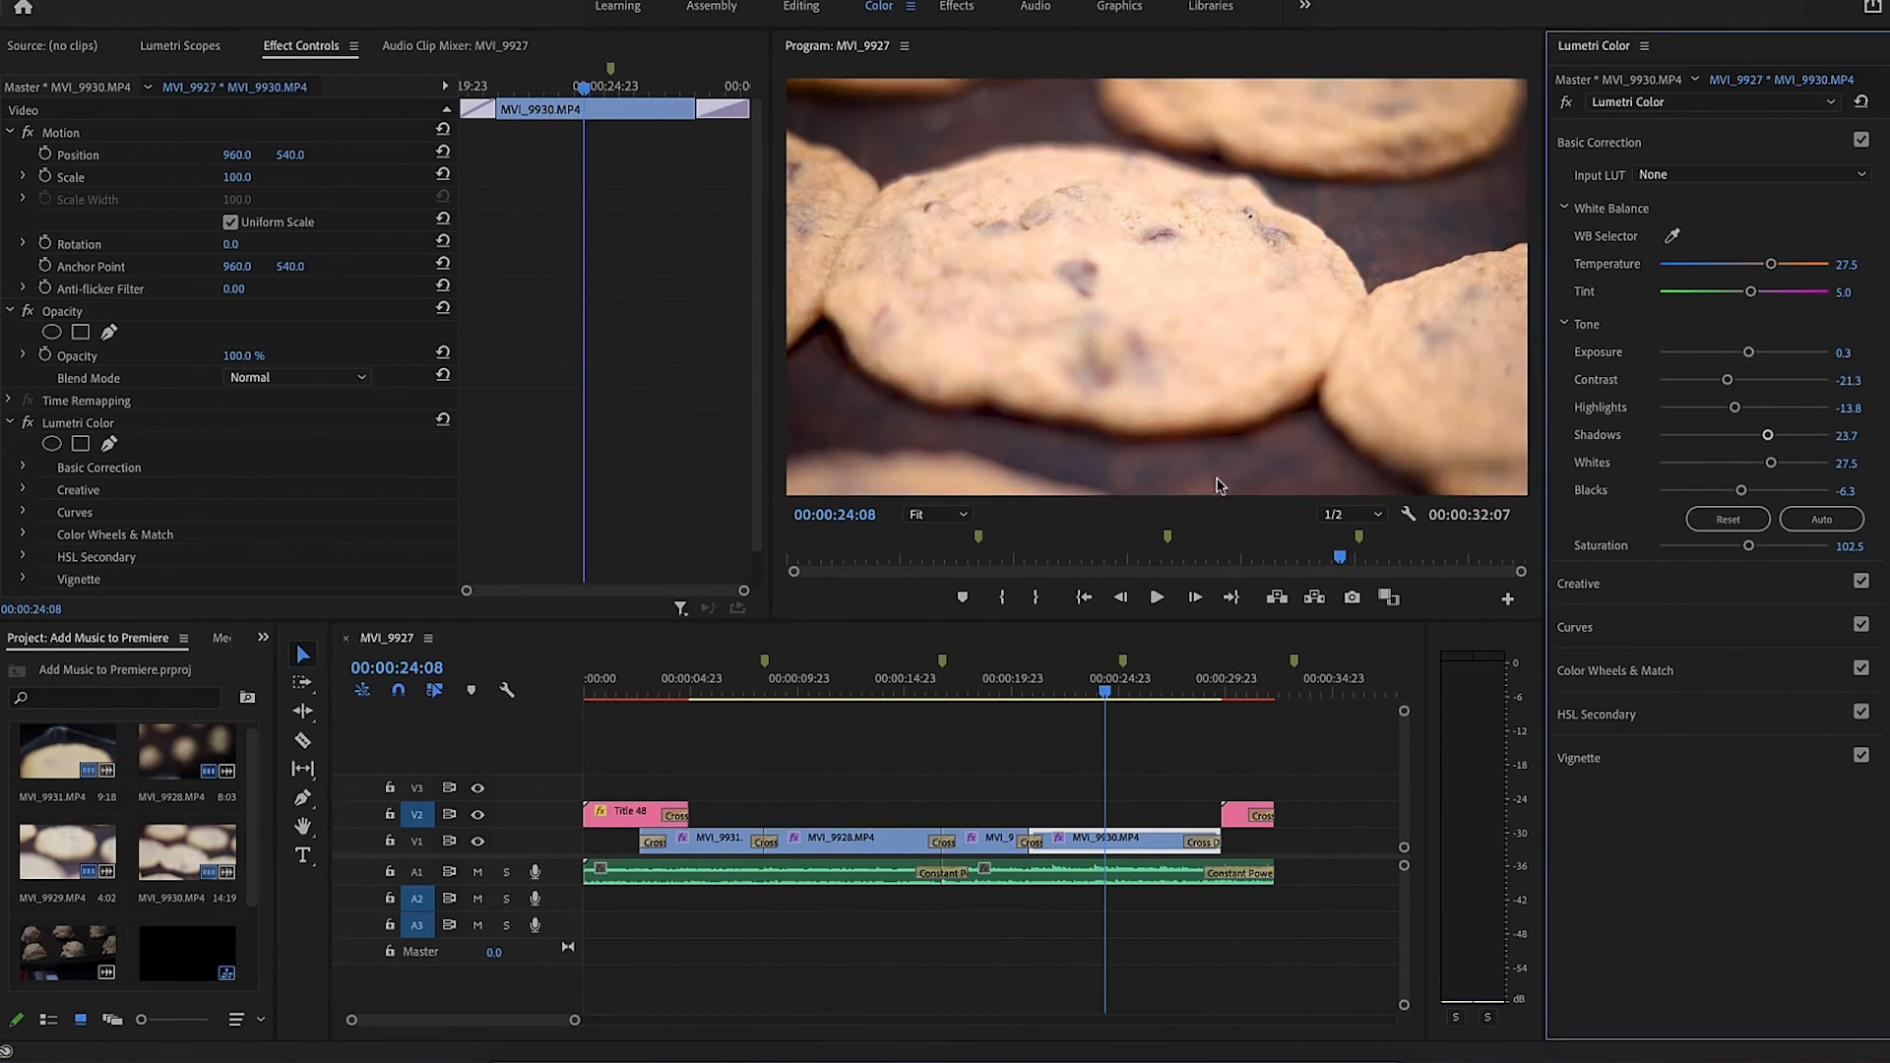
Move the playhead to 00:00:19:00 to review the color of clip MVI_9929.MP4
{"action": "left_click_drag", "start_coordinate": [1106, 696], "coordinate": [989, 694]}
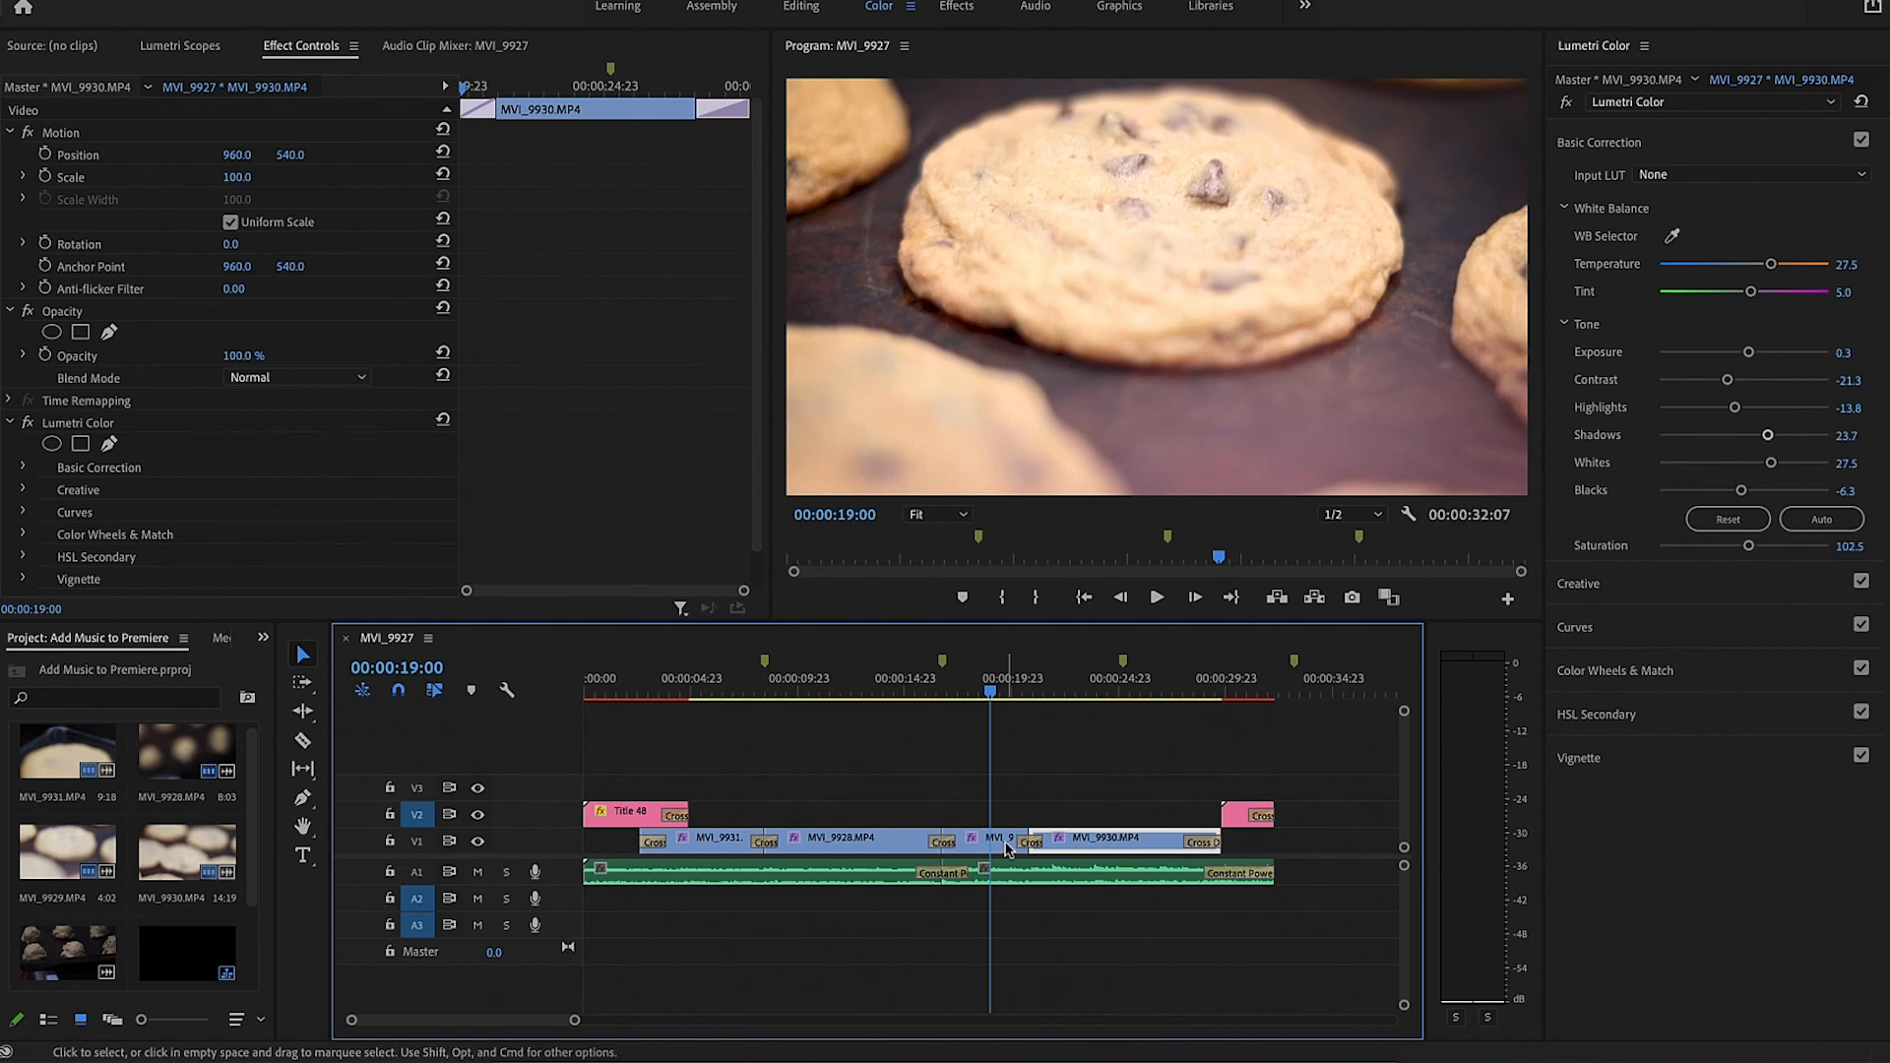